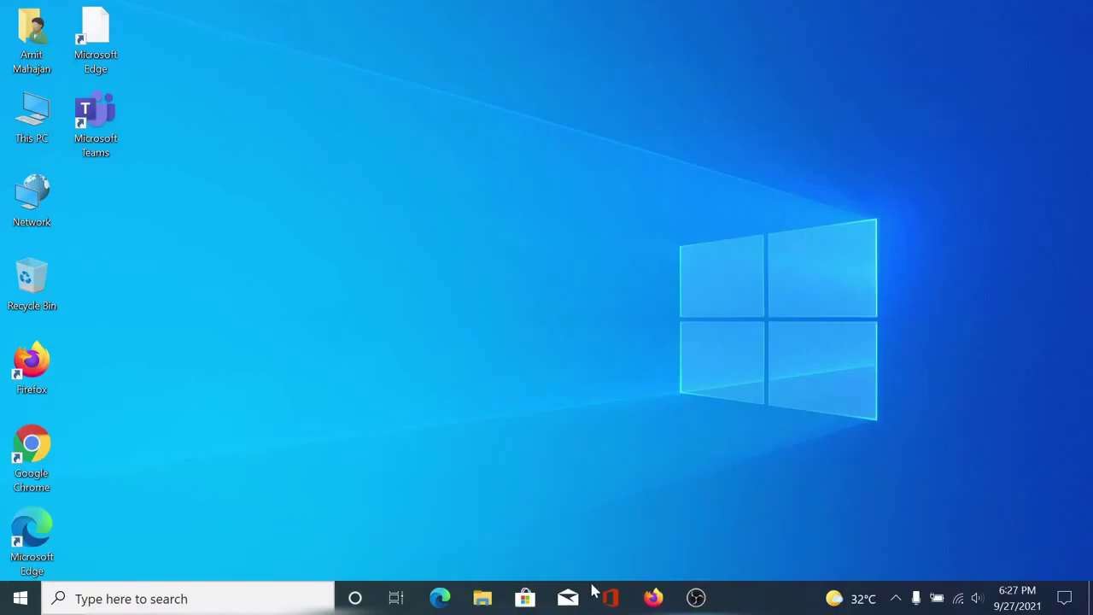
Open the Microsoft 365 portal in Firefox and sign in to the admin account with its password and authenticator verification code, staying signed in
click(653, 598)
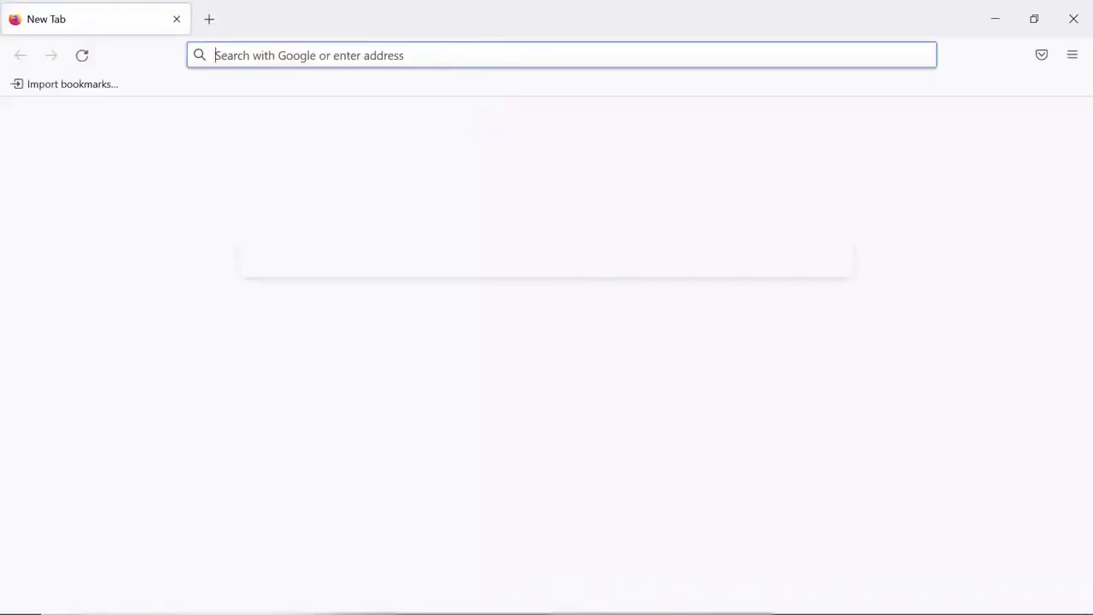
text(portal)
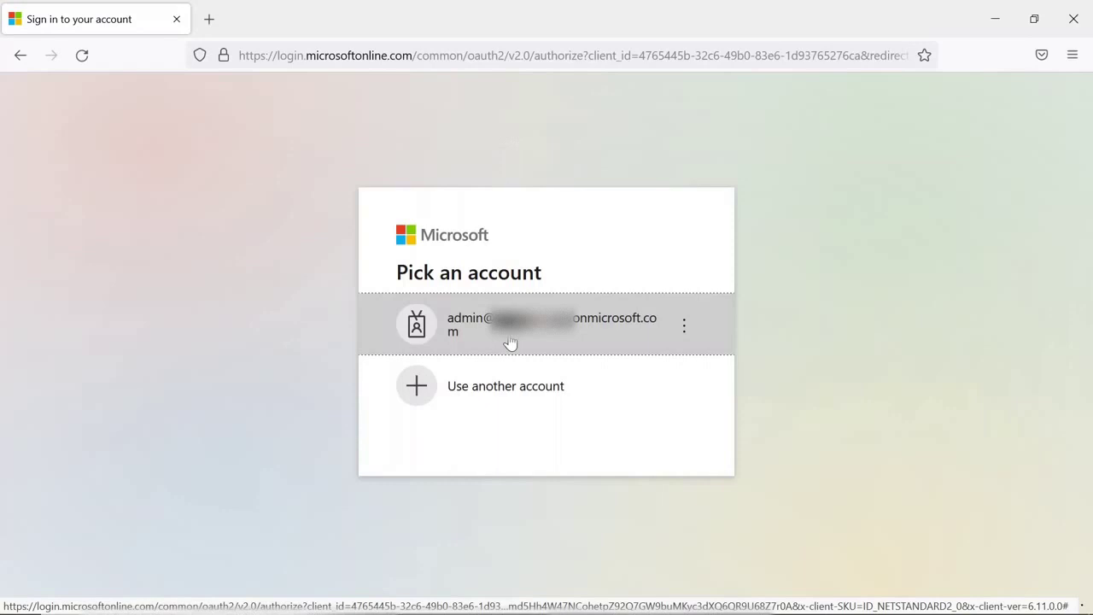
click(512, 338)
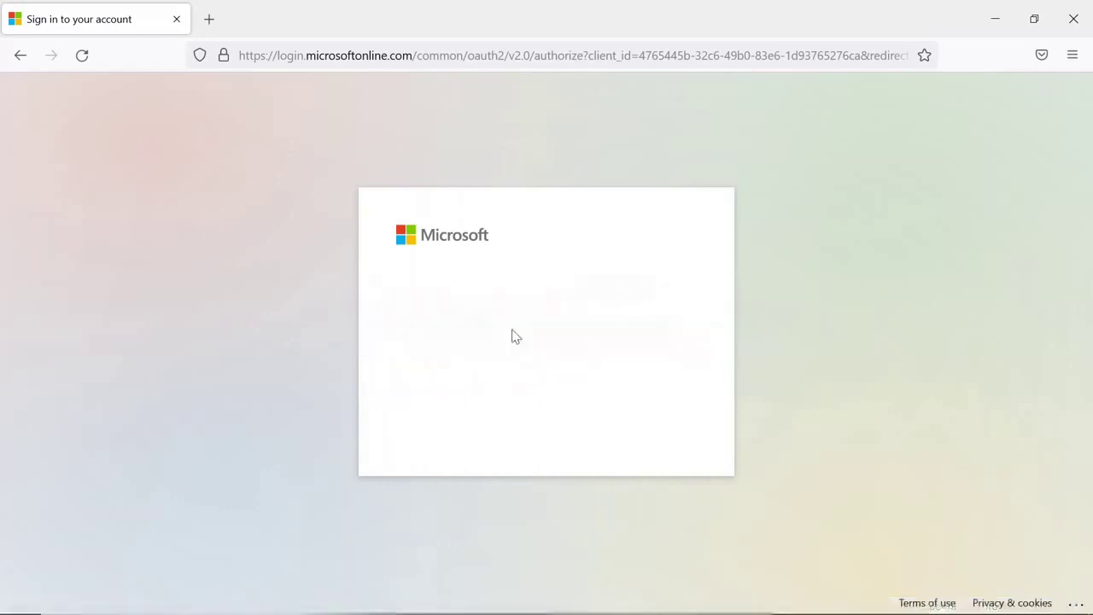
click(652, 423)
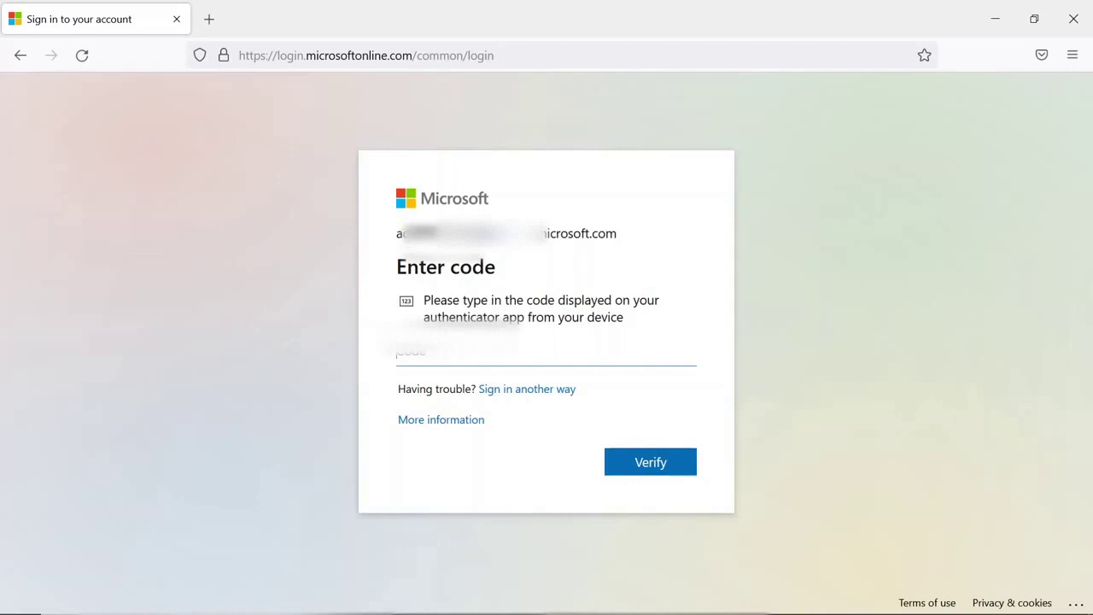
text(4)
key(Return)
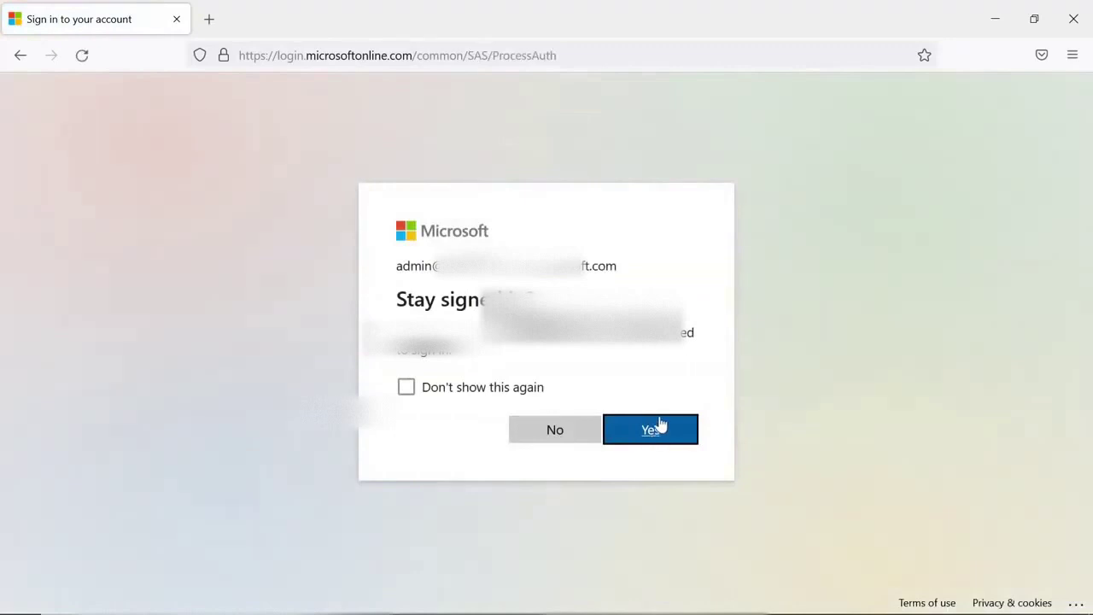
click(659, 432)
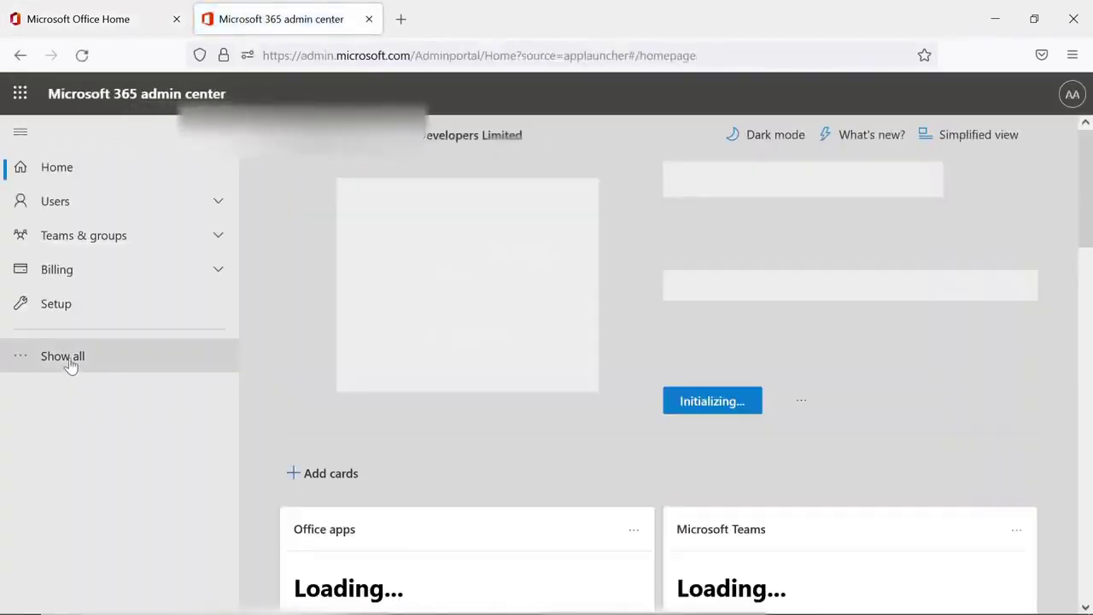
Show all admin center sections and open the Domains settings
click(70, 359)
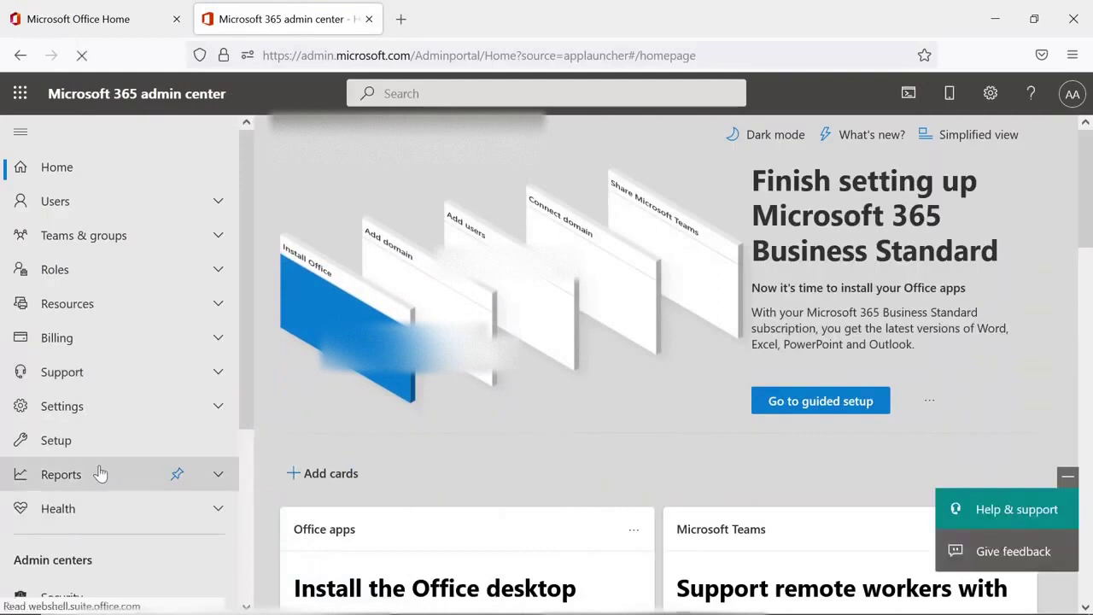
scroll(96, 486, down, 2)
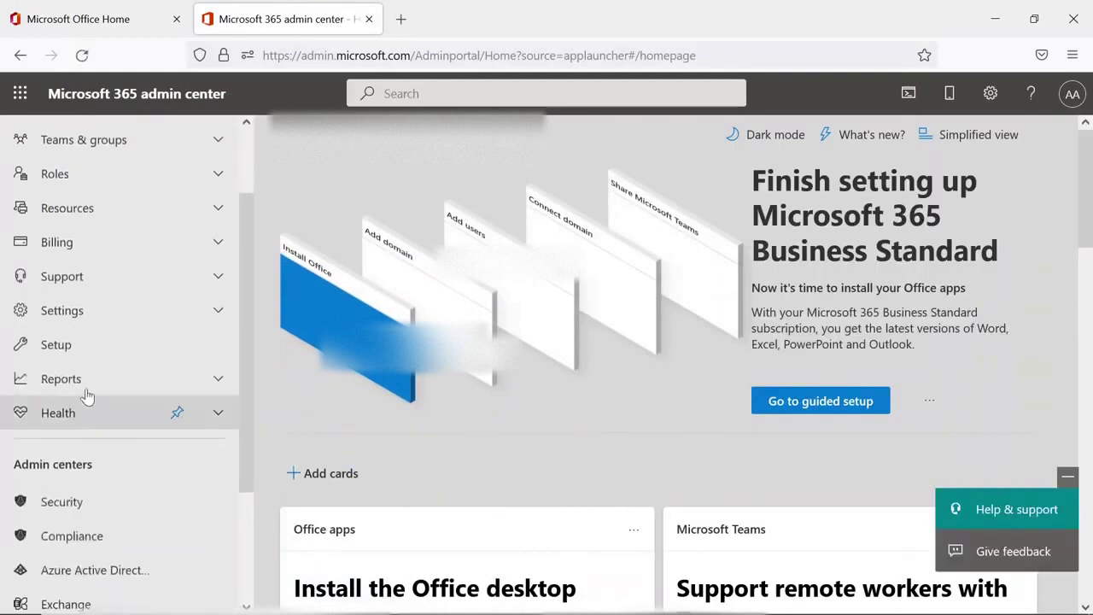
click(65, 320)
click(76, 343)
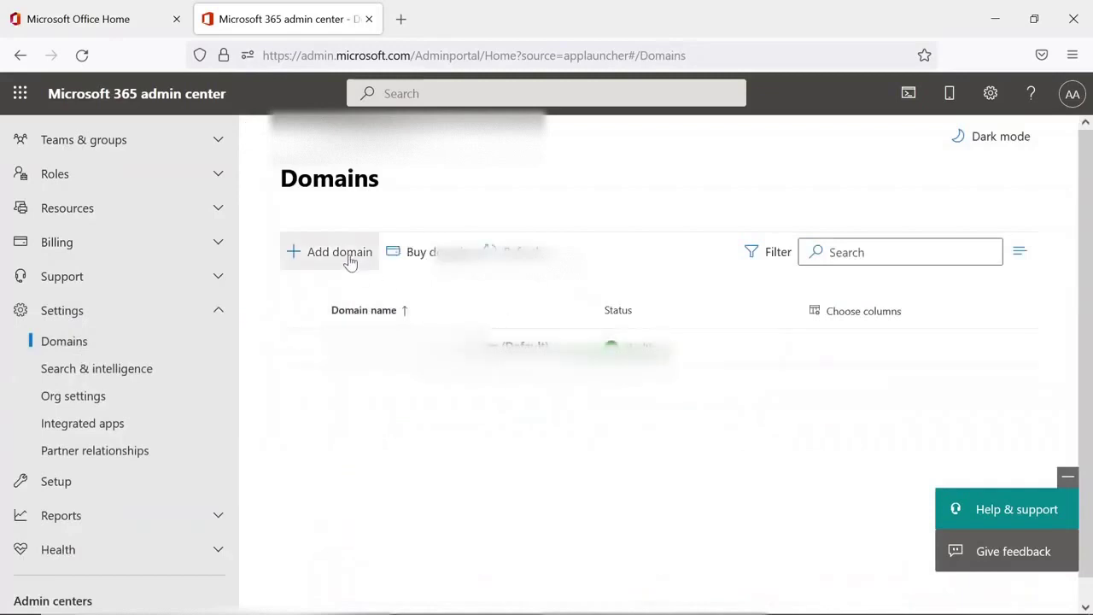
Add the existing domain sustainenviro.co and proceed to its verification
click(350, 258)
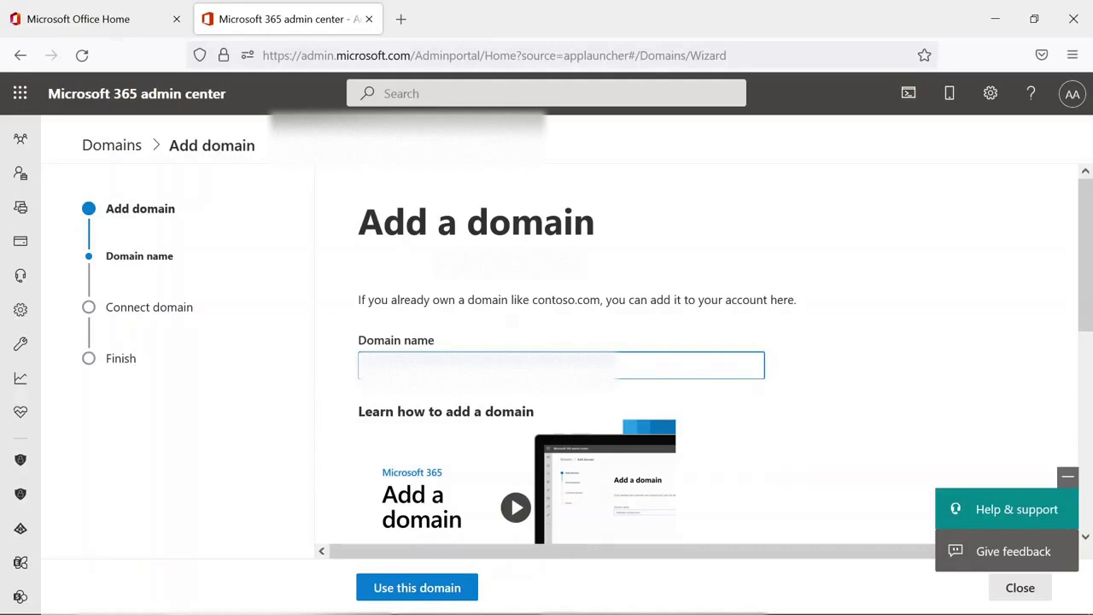
scroll(501, 336, down, 1)
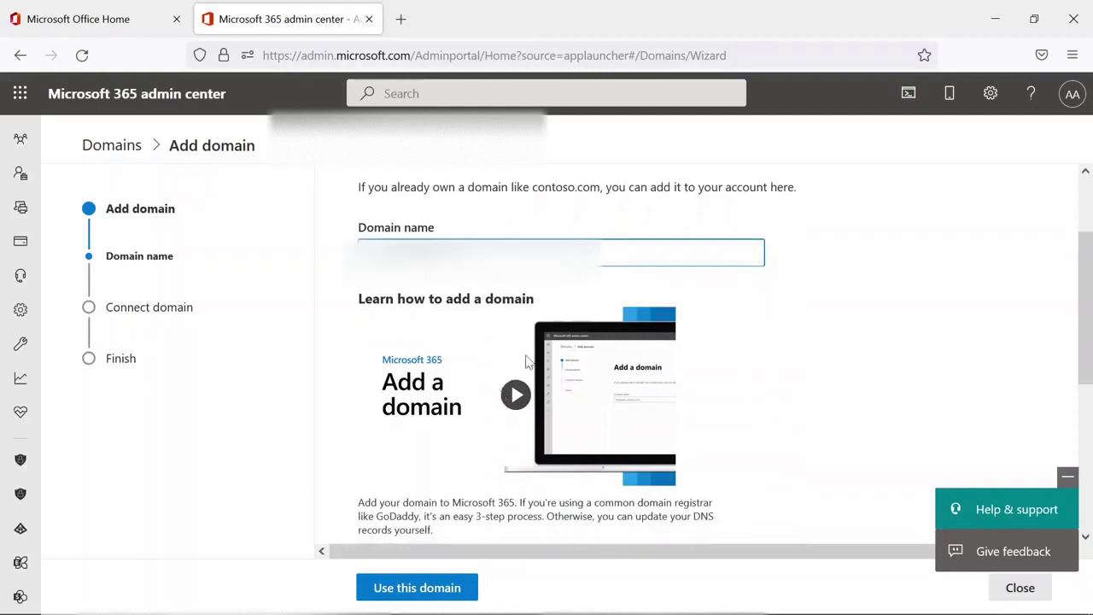
scroll(518, 359, down, 2)
scroll(503, 424, up, 2)
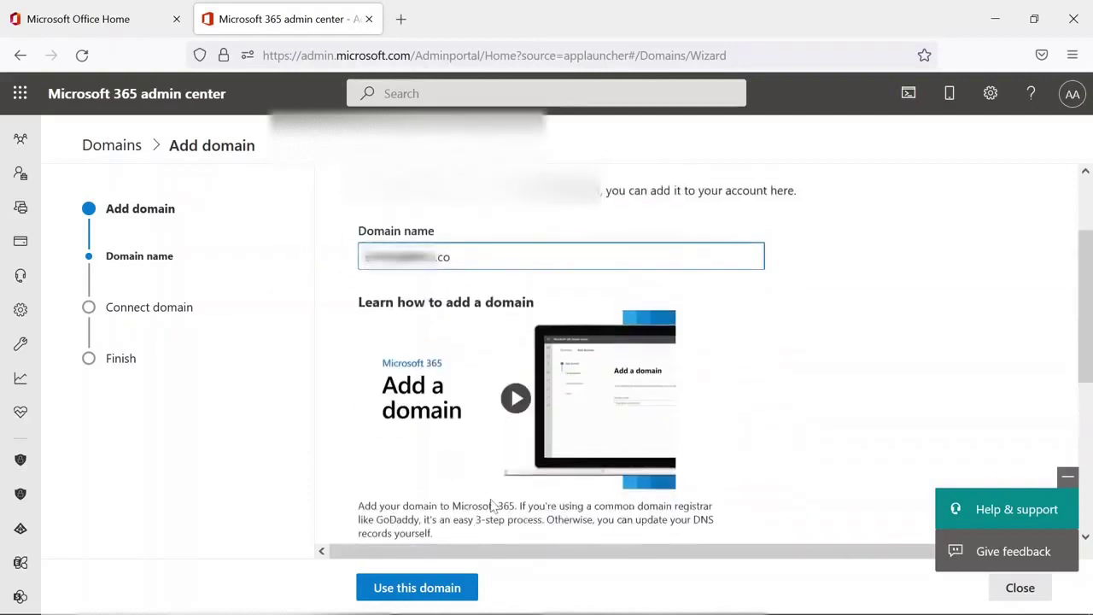
click(457, 590)
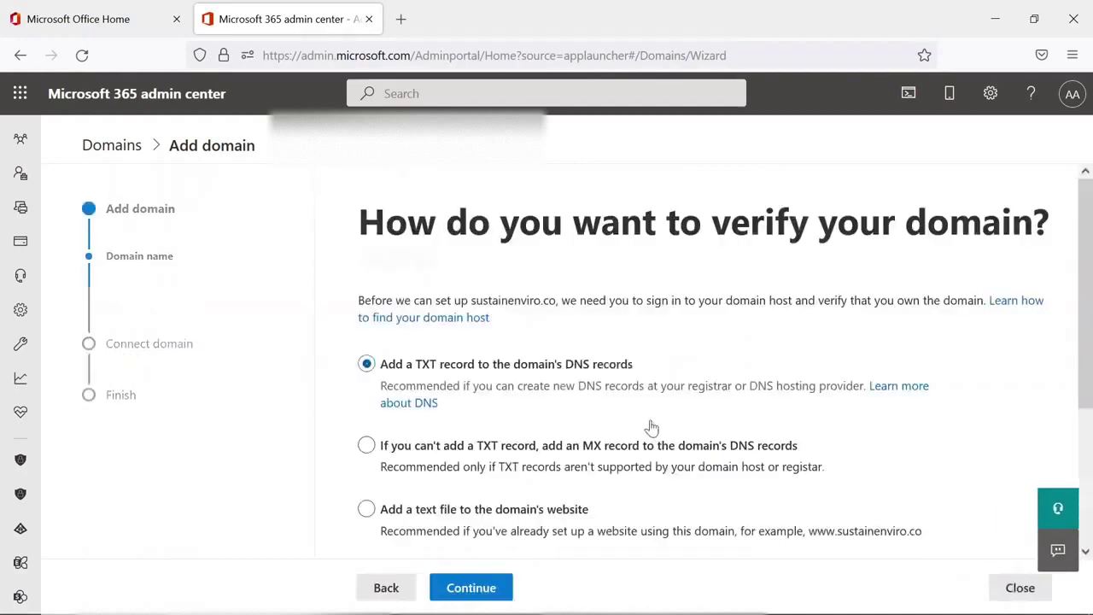
Choose verification by adding a TXT record to the domain's DNS records and display the required record values
scroll(654, 404, down, 1)
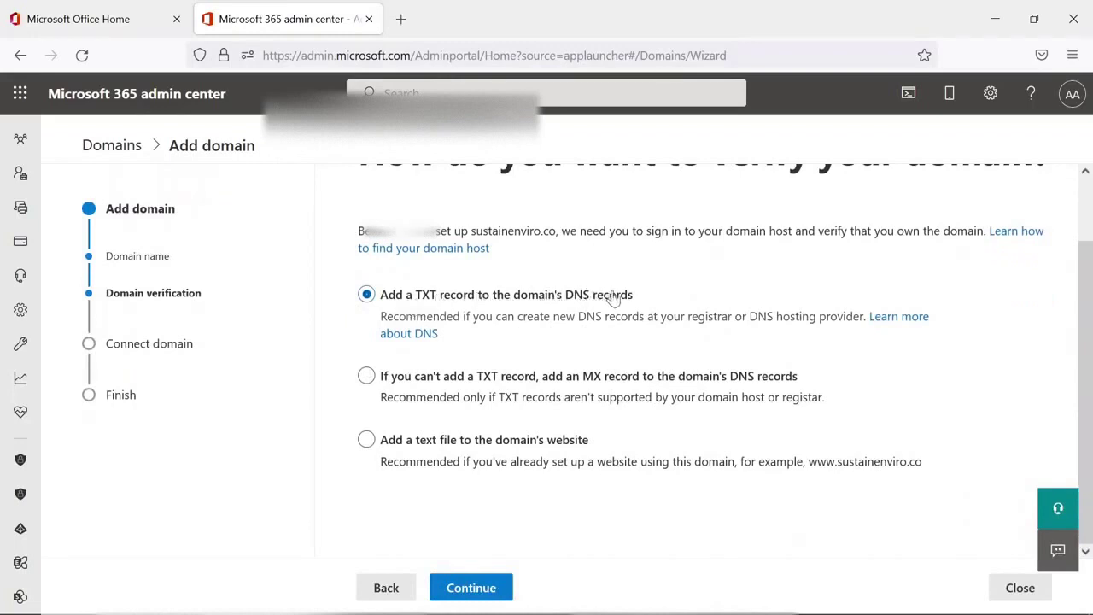
click(495, 590)
scroll(615, 420, down, 2)
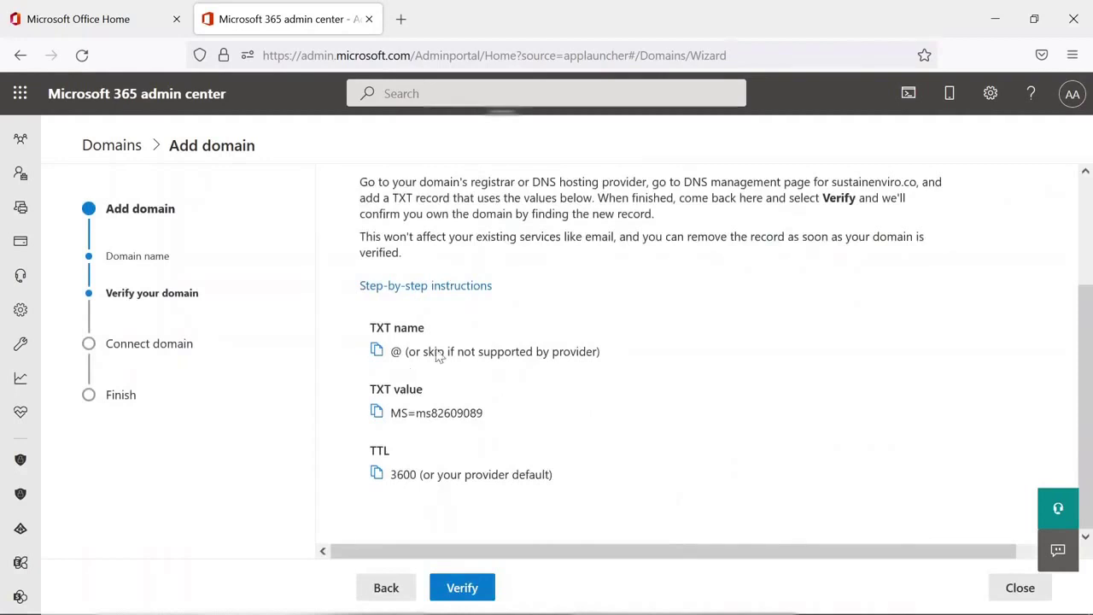
Open godaddy.com in a new browser tab and sign in with the prefilled account credentials
click(400, 18)
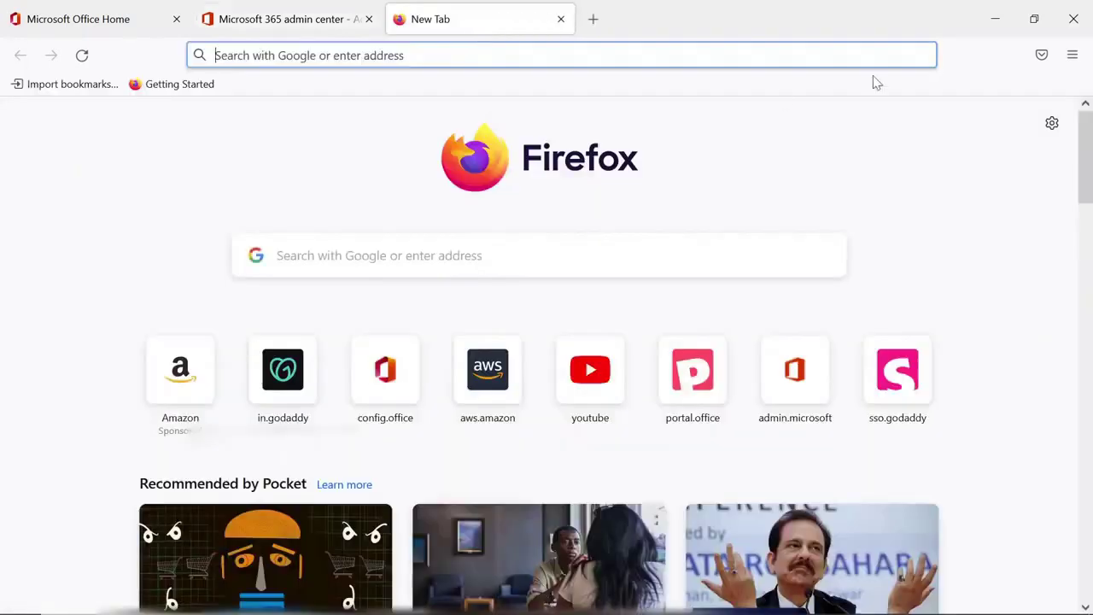
text(godaddy.com)
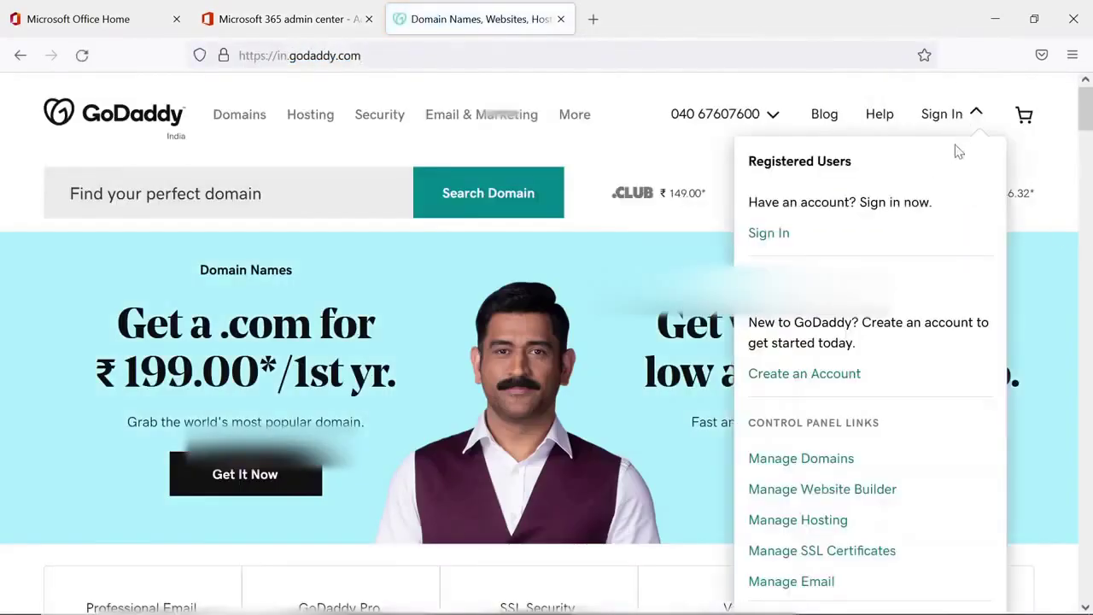
click(773, 235)
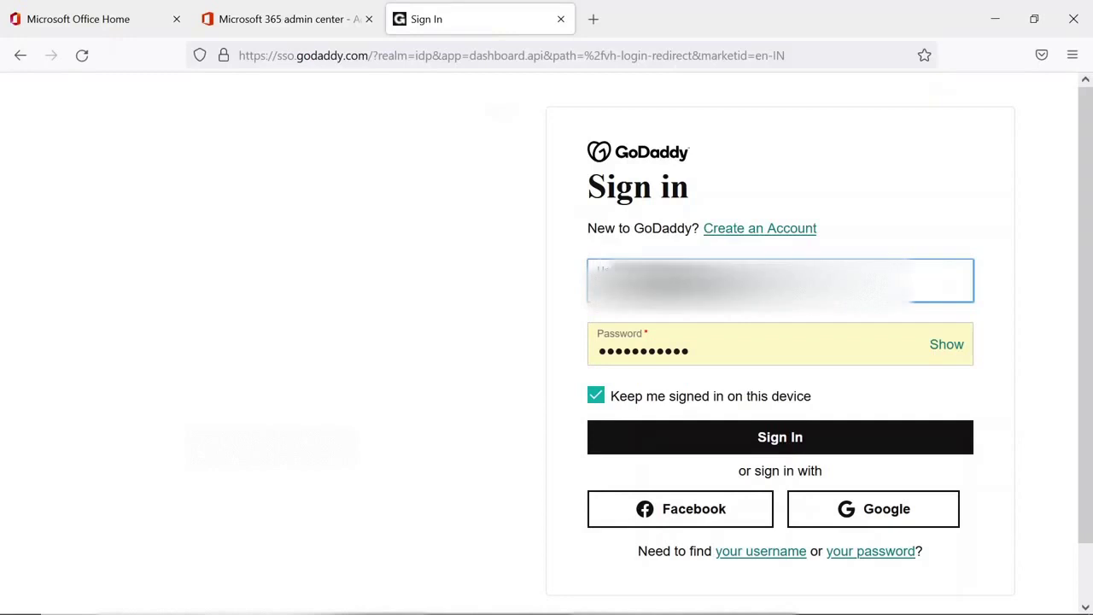
click(759, 444)
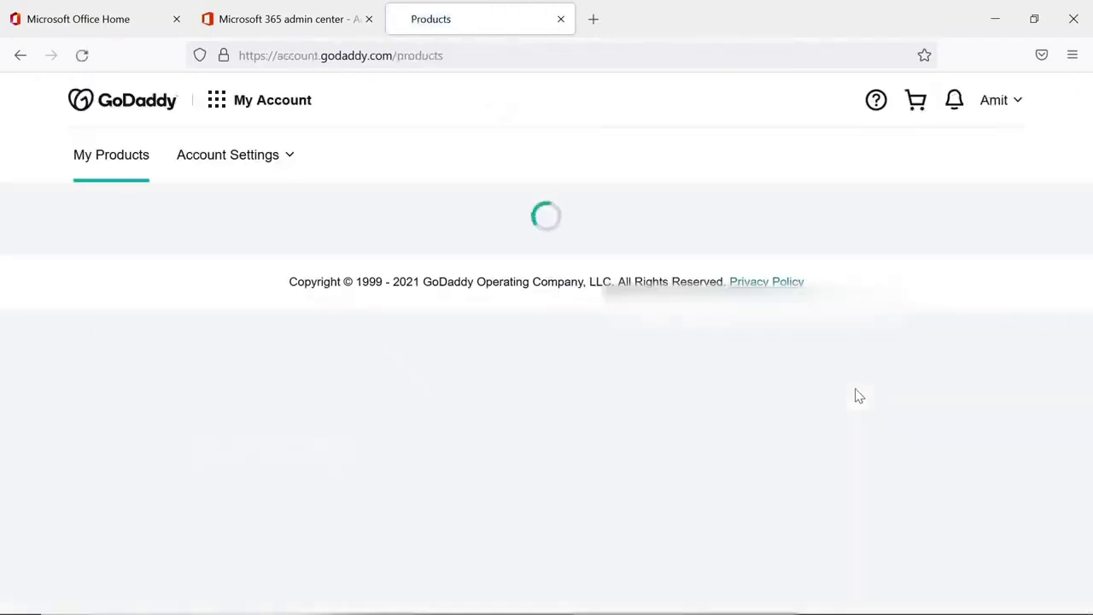
Open the DNS records of sustainenviro.co from the GoDaddy product list
scroll(500, 395, down, 5)
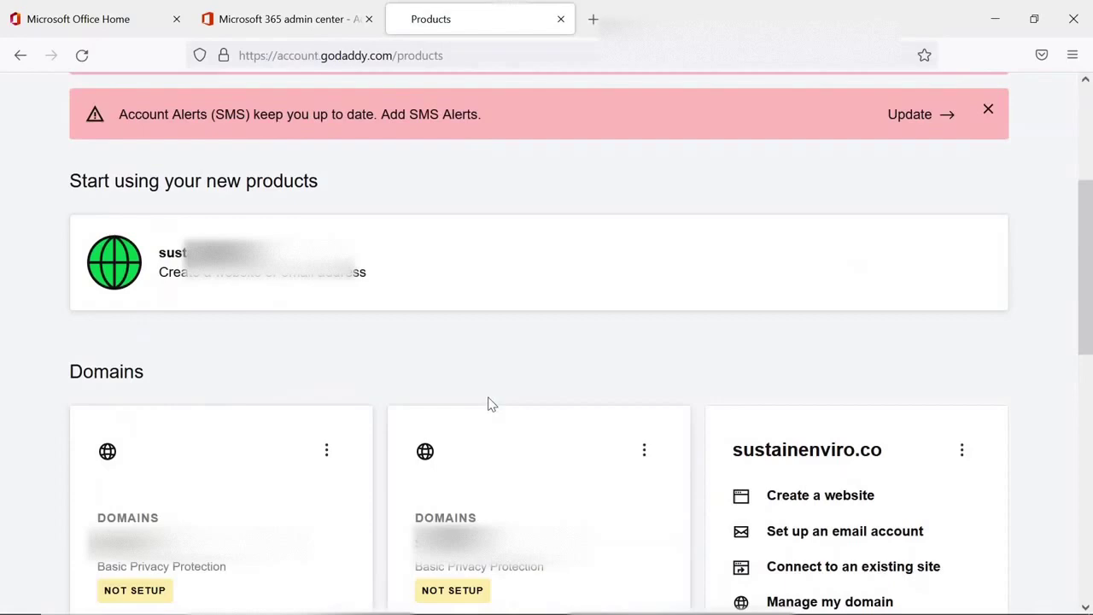
scroll(497, 401, down, 5)
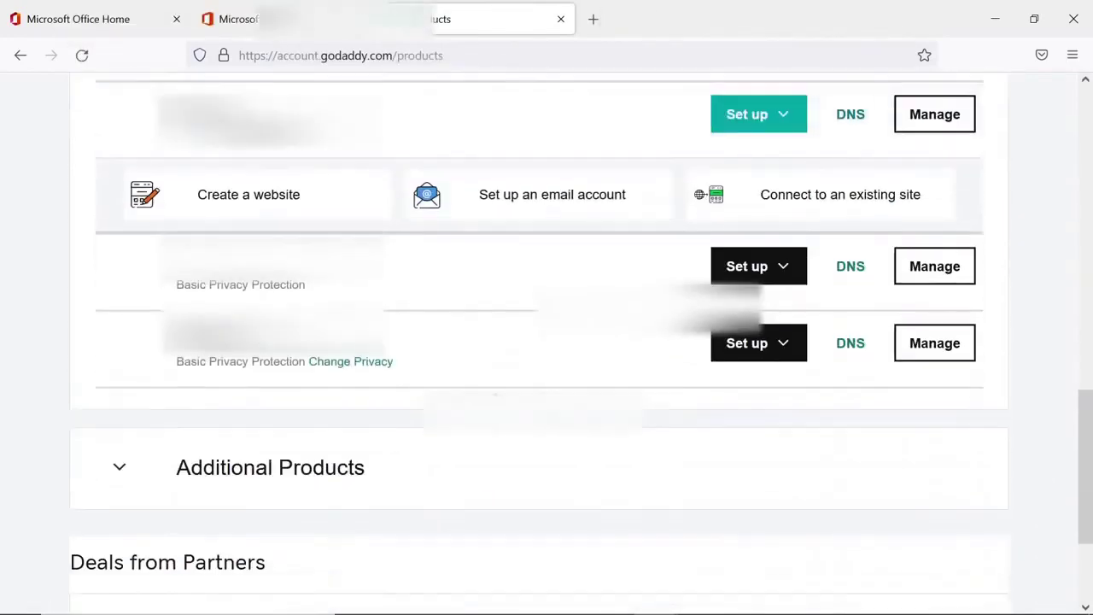
click(844, 343)
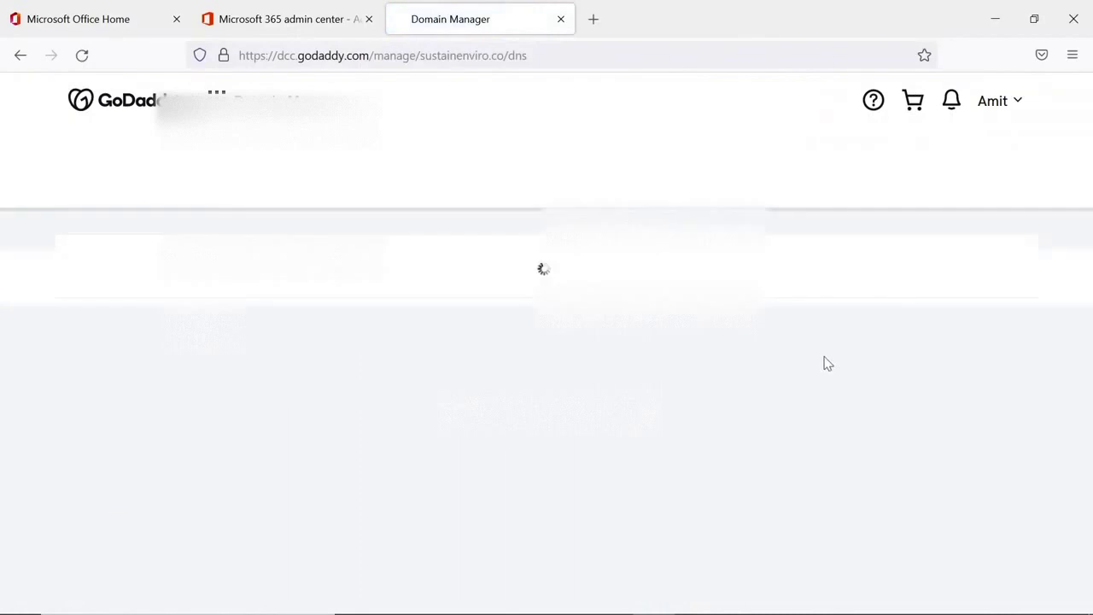
scroll(683, 351, down, 2)
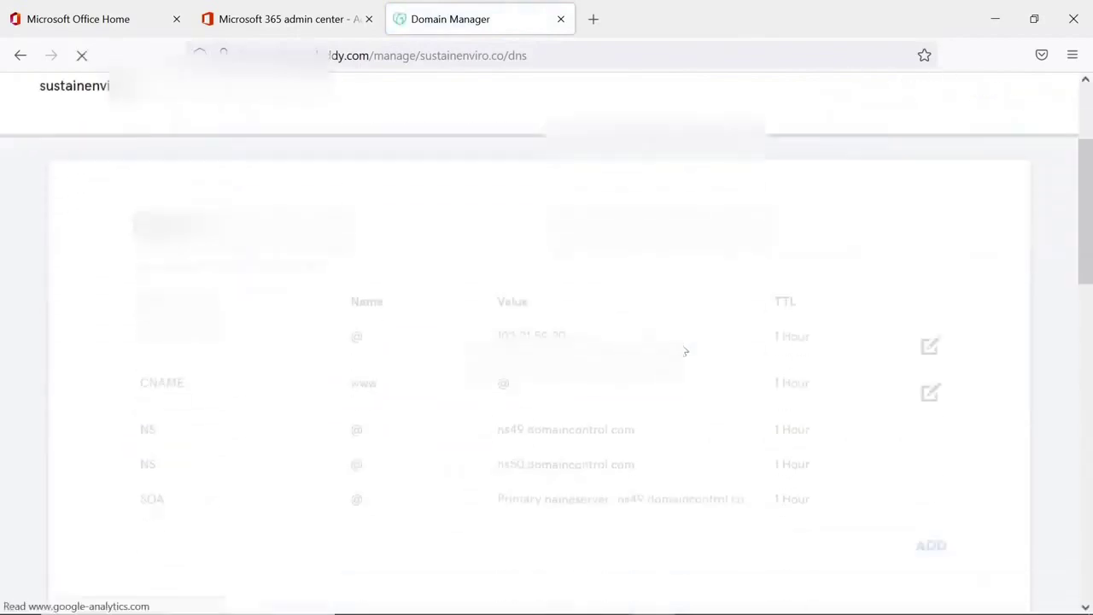
Copy the TXT name from the Microsoft 365 domain verification page and return to the GoDaddy DNS records
click(329, 25)
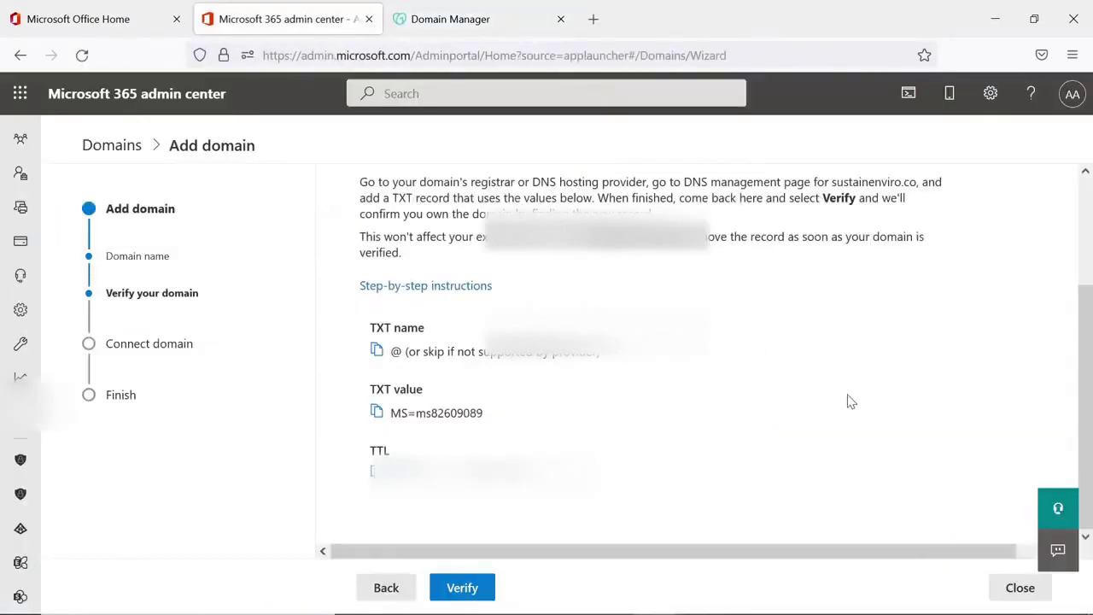
click(377, 350)
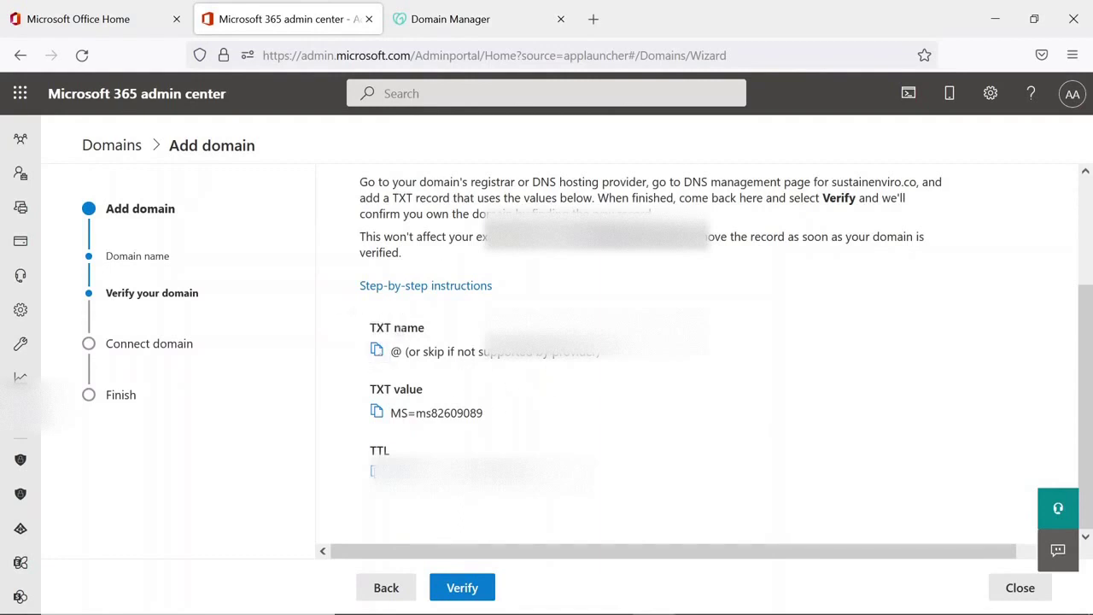
click(413, 26)
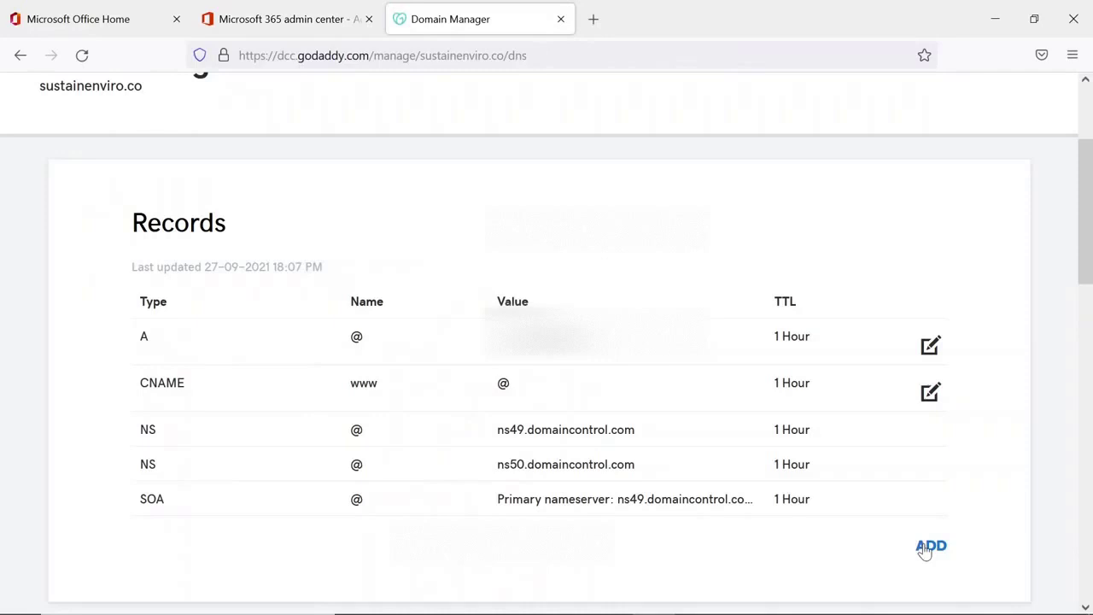
Start a new DNS record of type TXT for sustainenviro.co
click(930, 545)
click(285, 414)
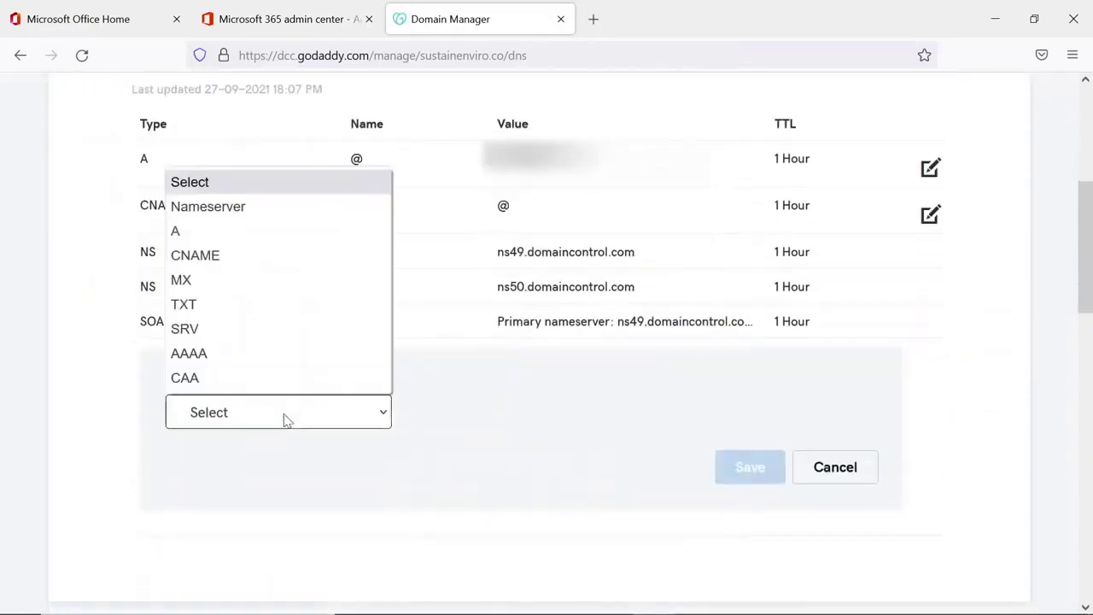
click(224, 296)
key(Tab)
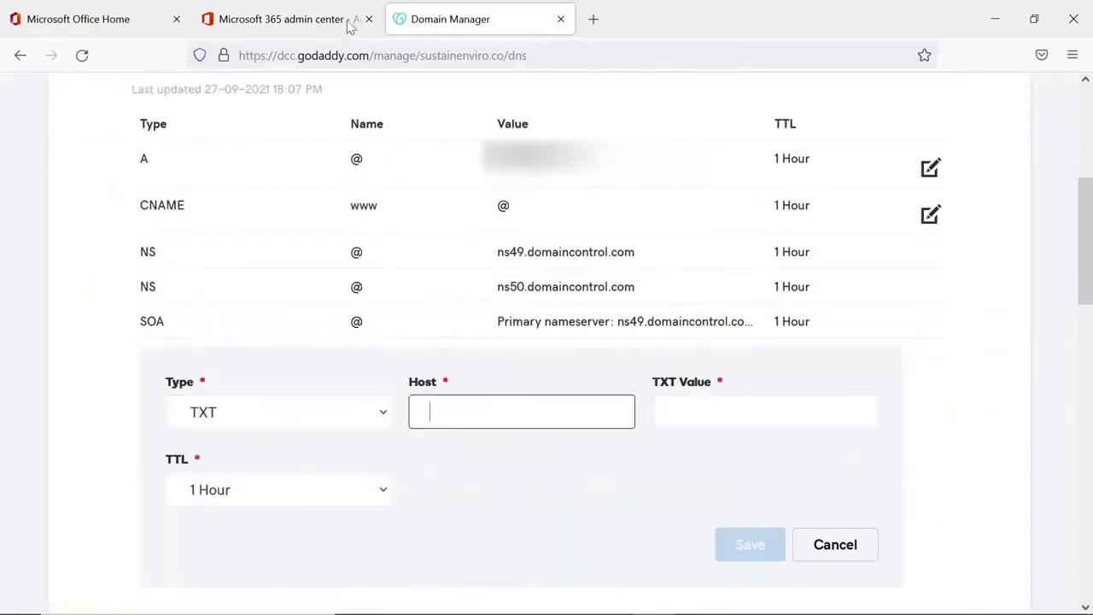
Copy the TXT value from the Microsoft 365 domain verification page and return to the GoDaddy record form
click(334, 24)
click(427, 26)
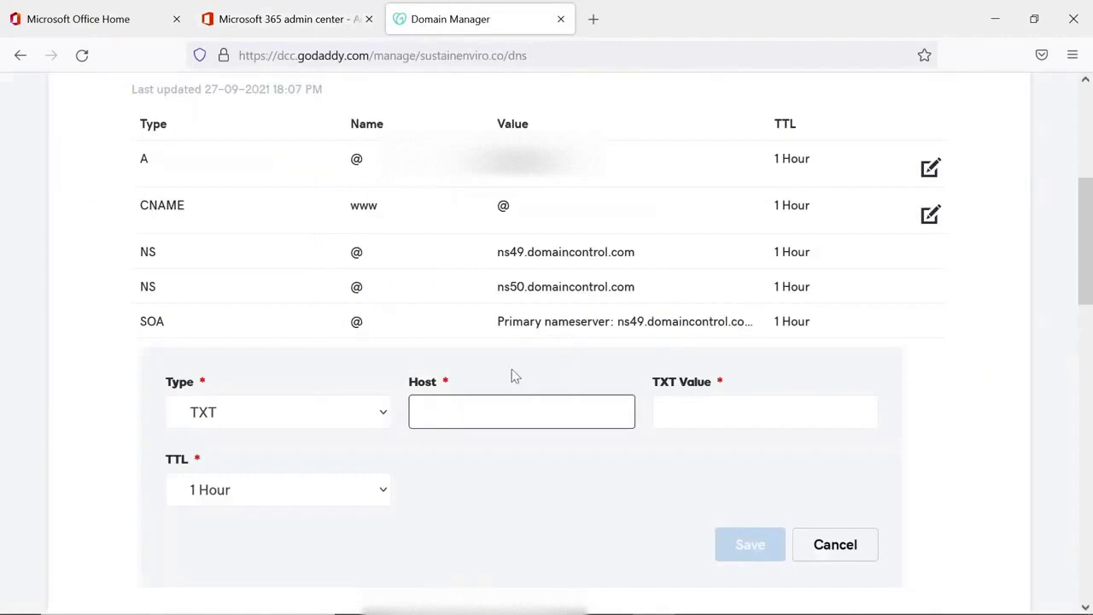
click(282, 19)
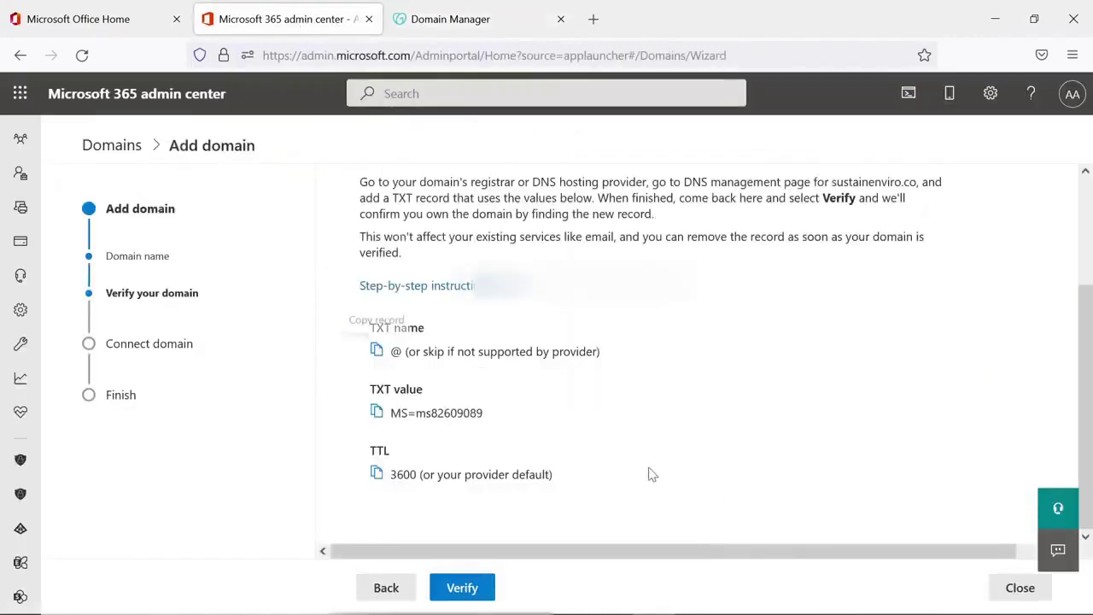
click(377, 411)
click(464, 19)
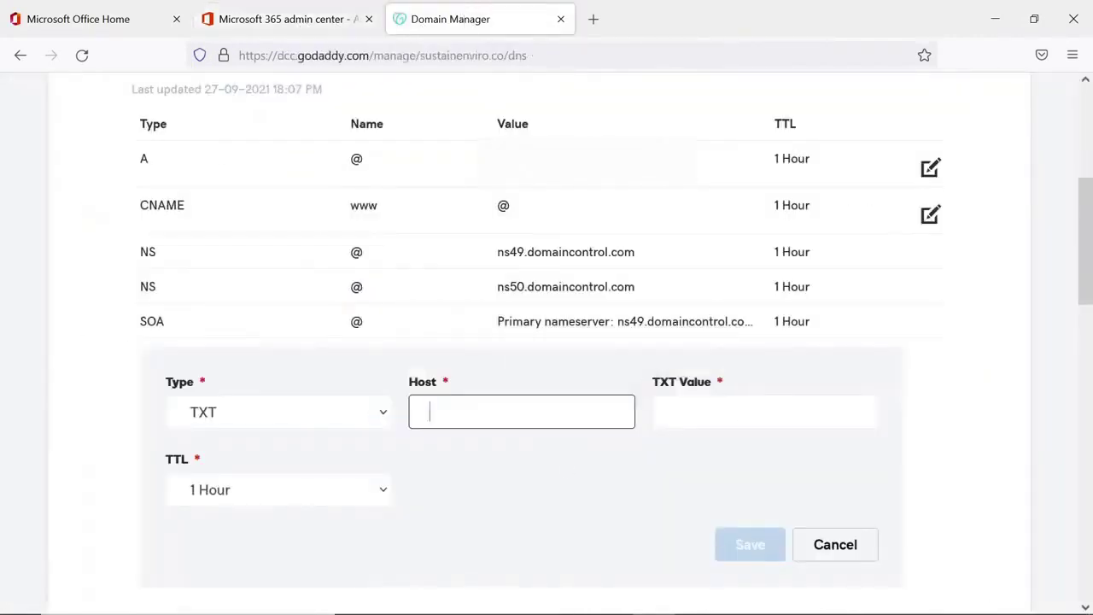
Save the TXT record with host @ and the copied Microsoft 365 domain verification code as its value
key(ctrl+v)
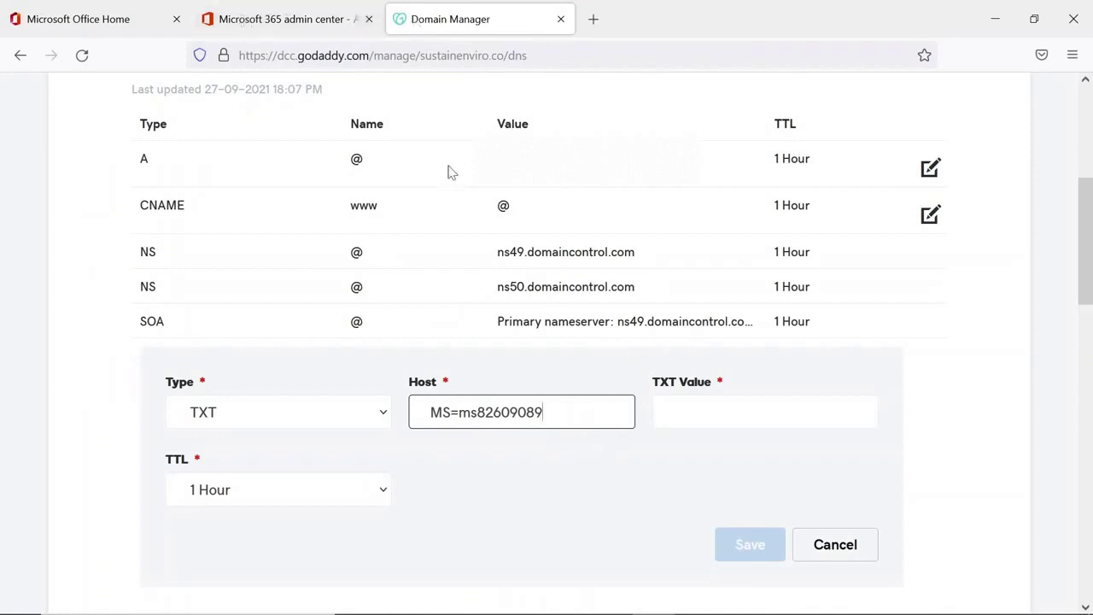
key(ctrl+a)
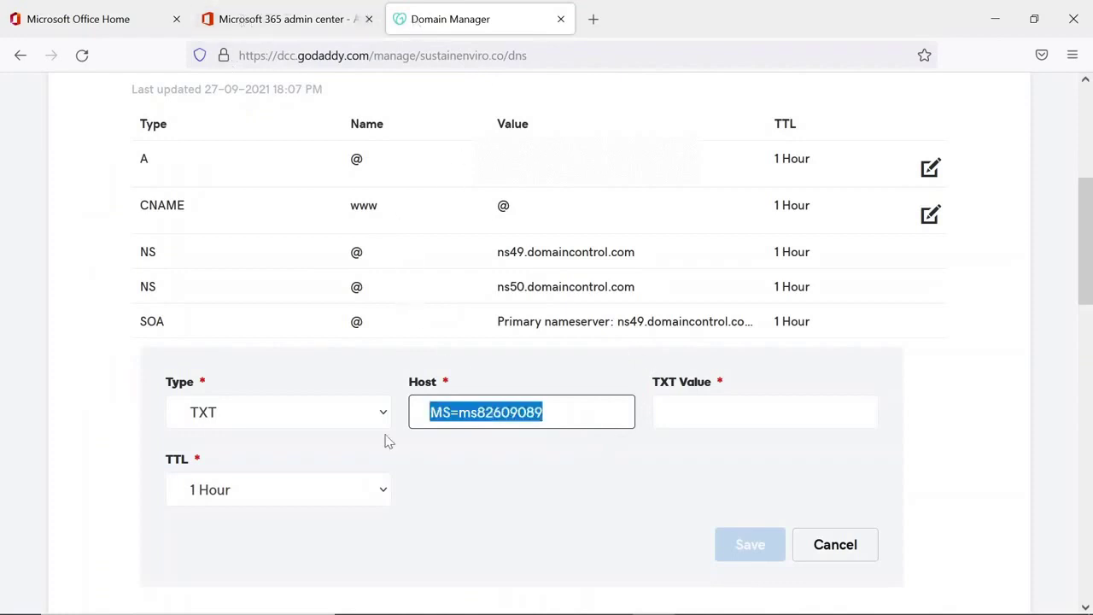
text(@)
key(Tab)
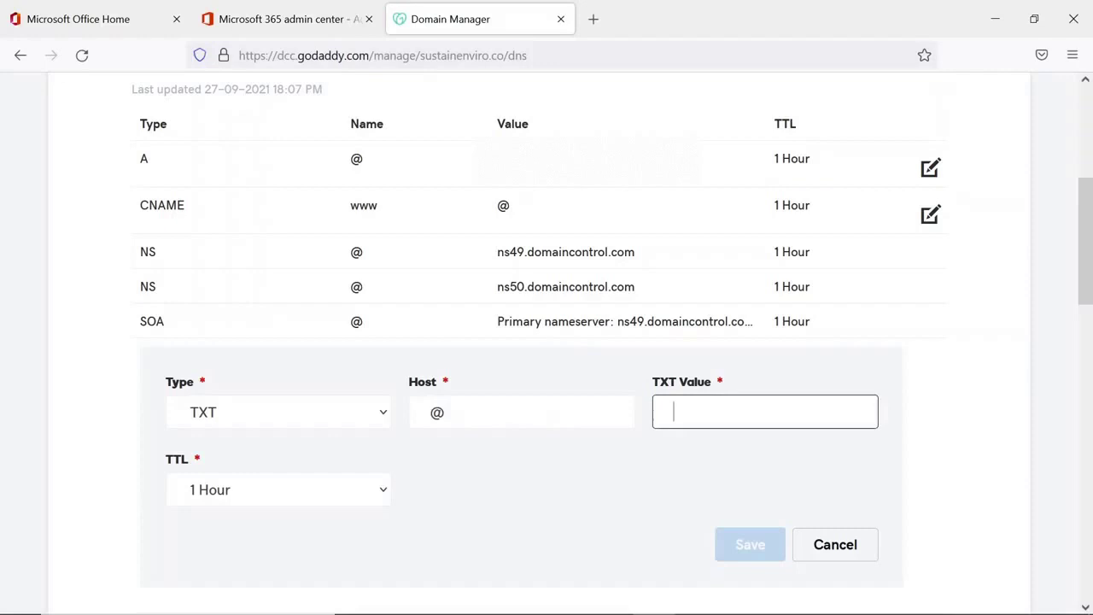
key(ctrl+v)
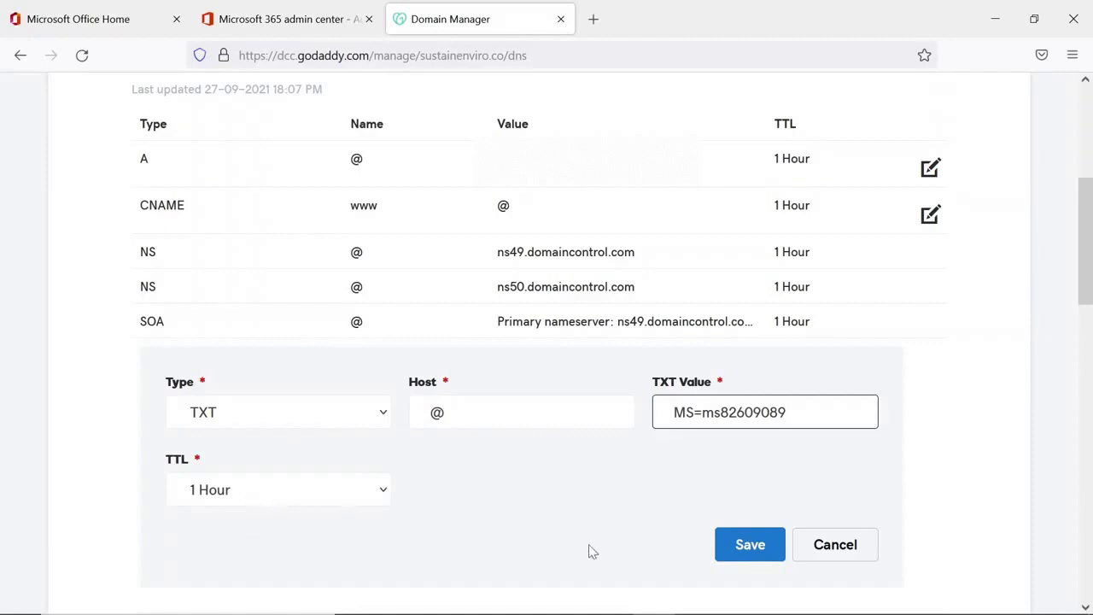
click(742, 548)
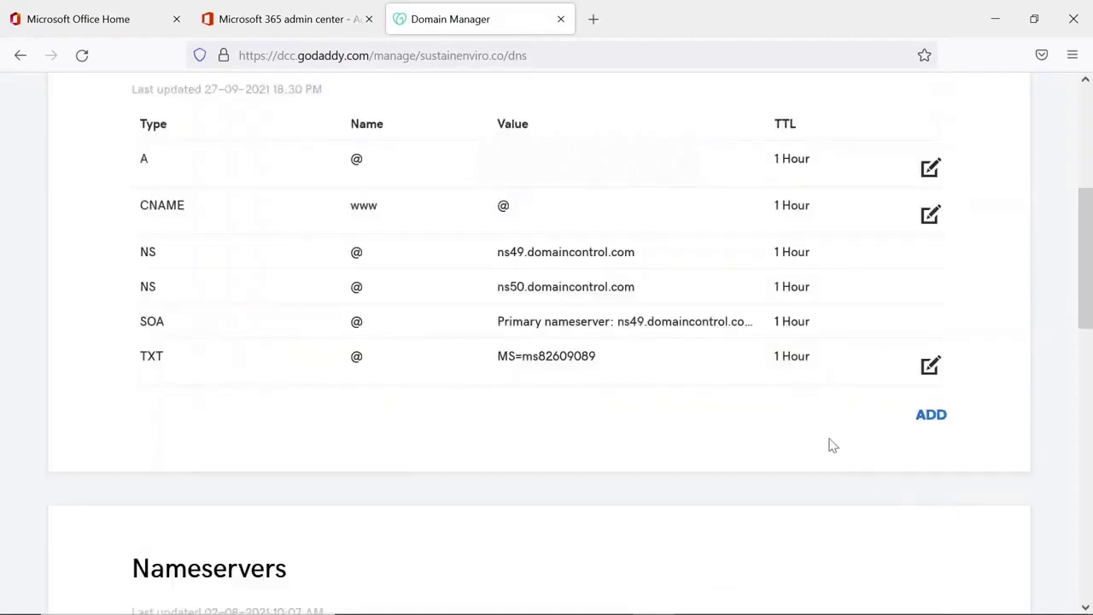
Return to the Microsoft 365 domain wizard and verify ownership of sustainenviro.co, repeating the check
click(289, 18)
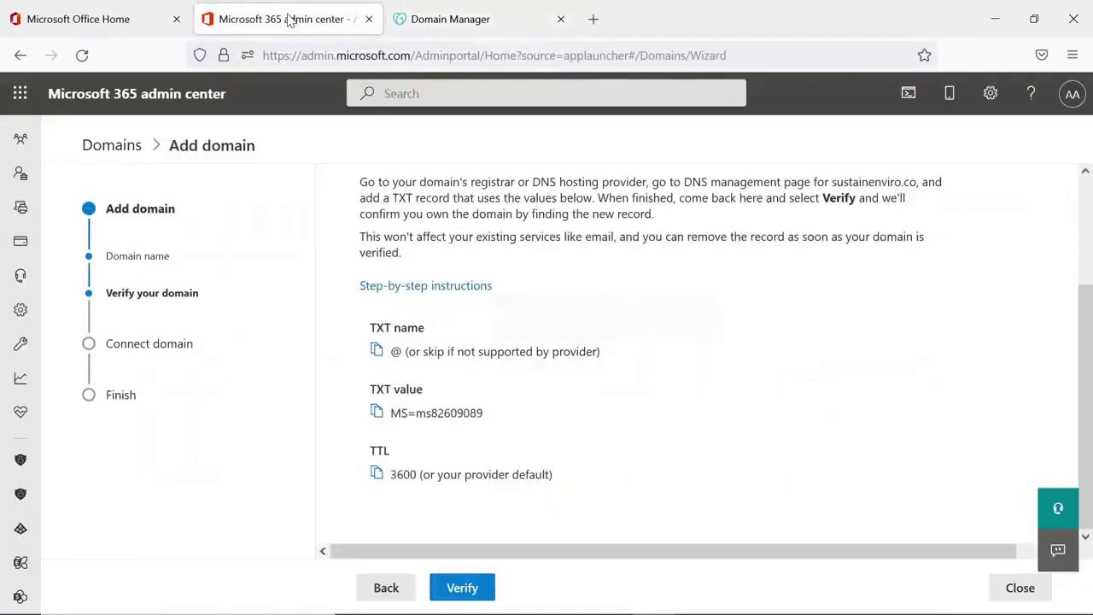
click(479, 589)
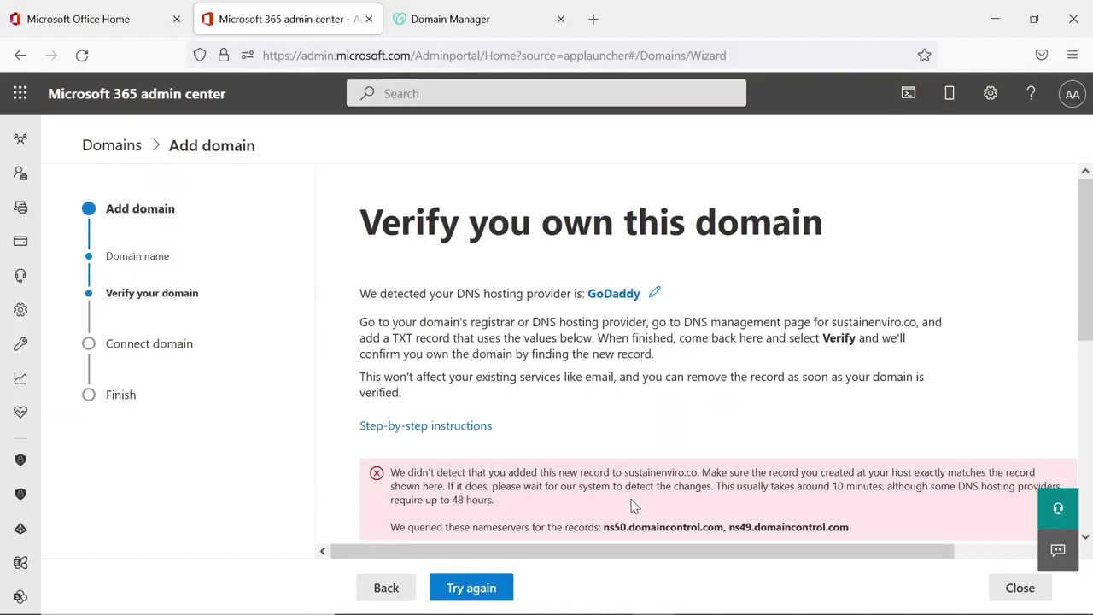
scroll(647, 455, down, 3)
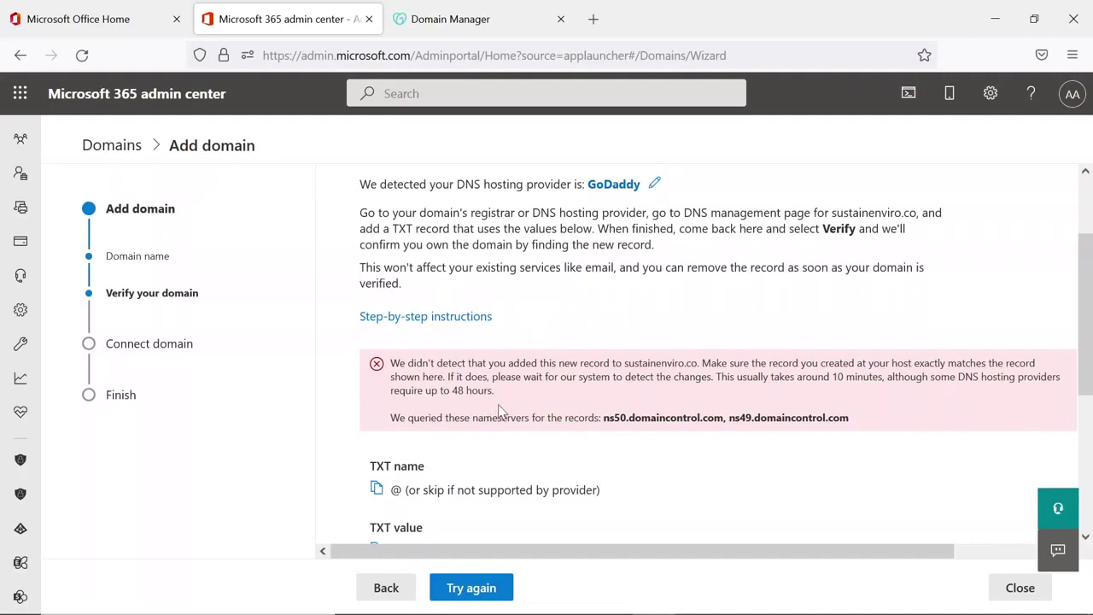
click(486, 586)
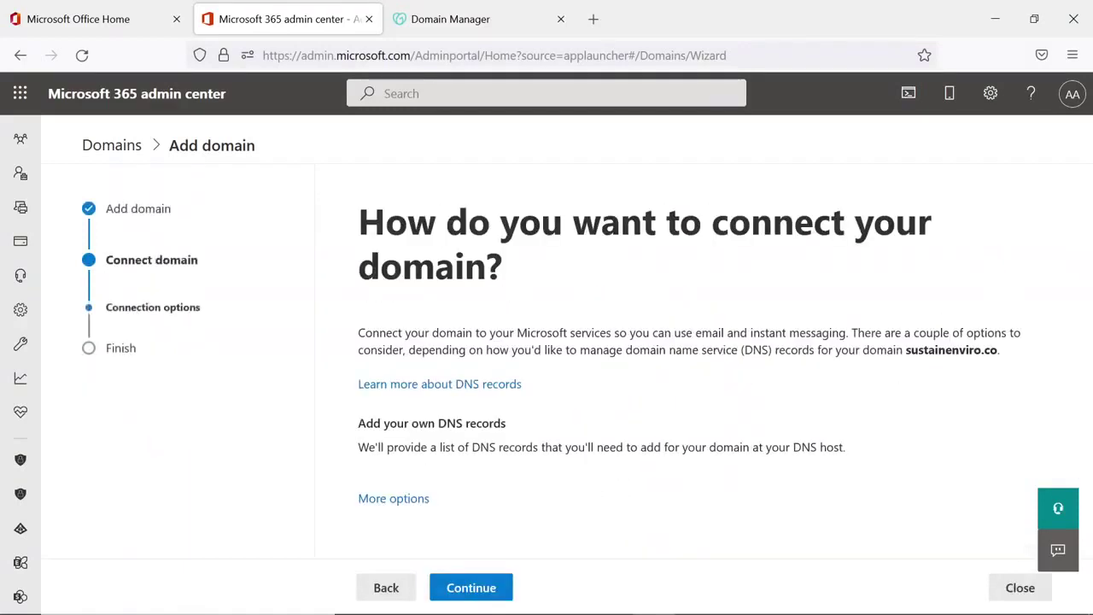
Continue to adding your own DNS records for sustainenviro.co and expand the TXT, CNAME and MX record details
click(481, 592)
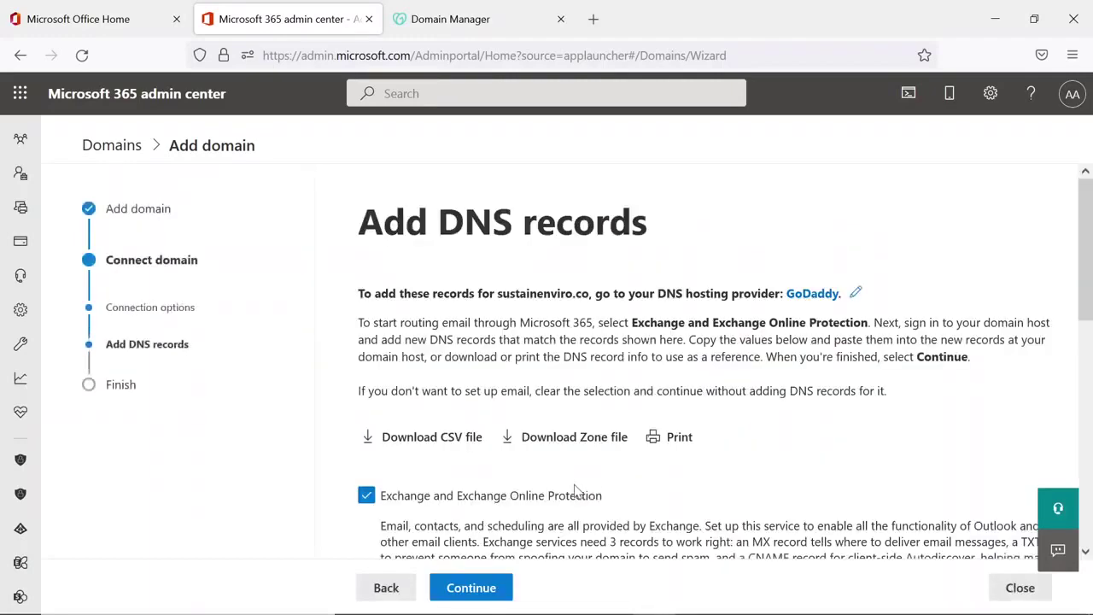
scroll(590, 483, down, 5)
scroll(586, 478, down, 2)
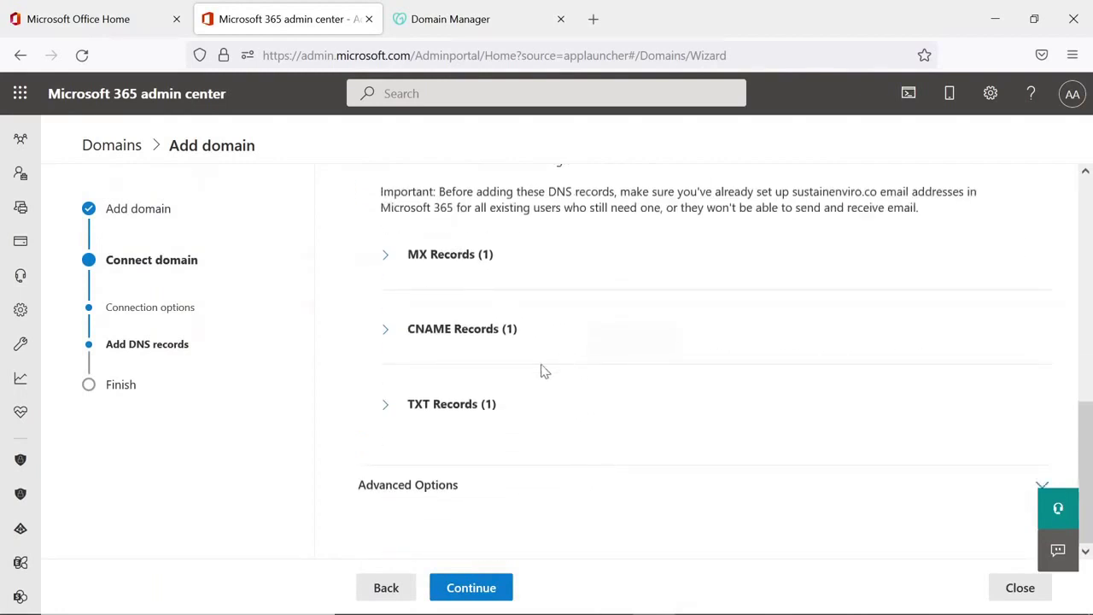
click(389, 409)
click(389, 409)
click(389, 407)
click(385, 333)
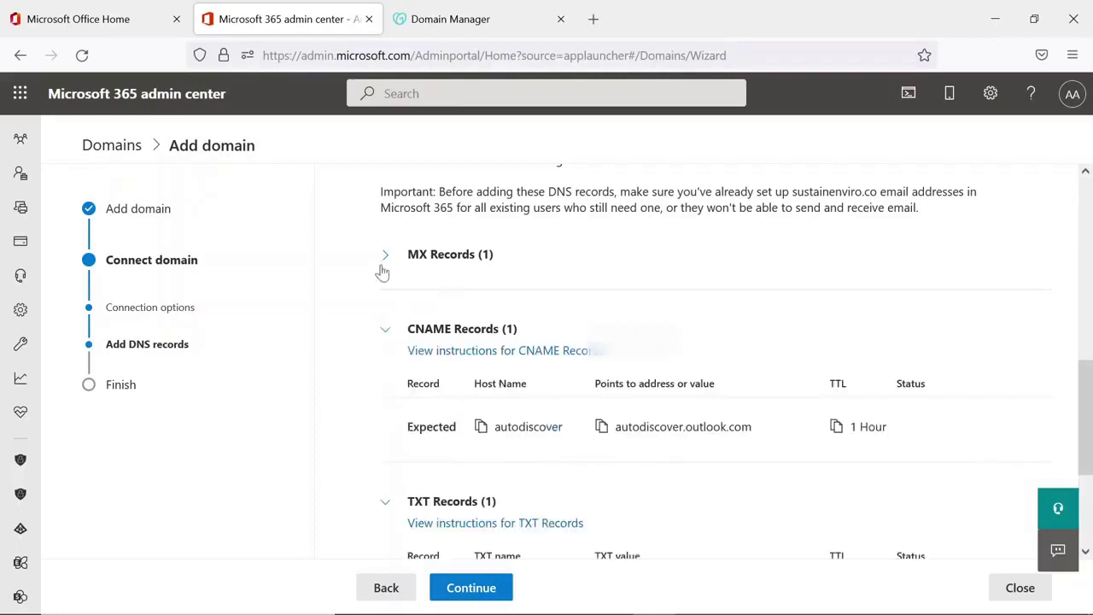
click(386, 257)
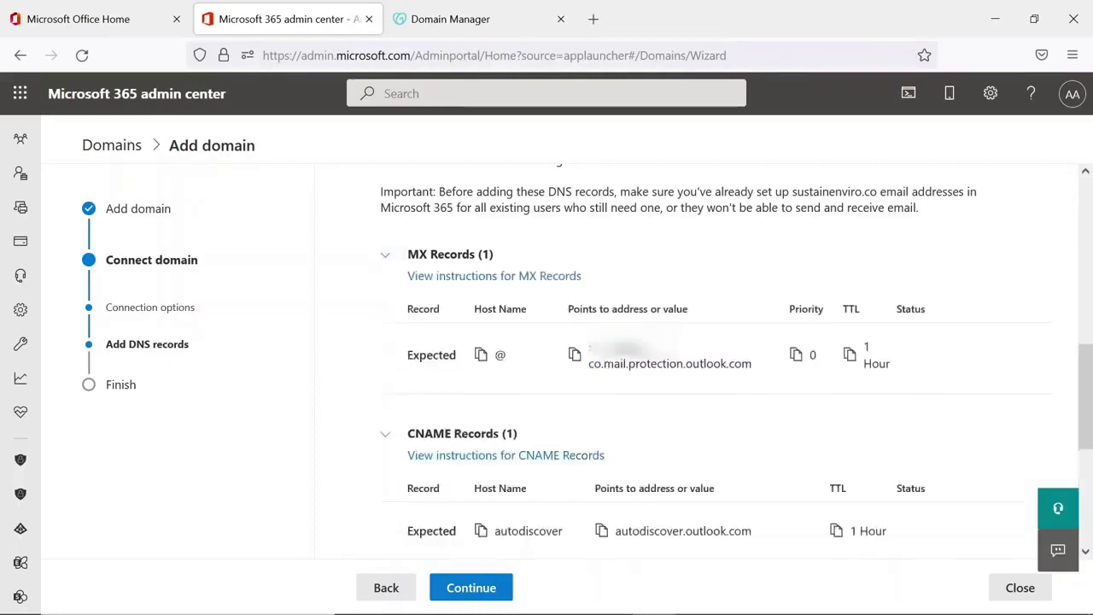
Examine the expected MX, CNAME and TXT records listed for Exchange and Exchange Online Protection
scroll(570, 352, up, 1)
scroll(570, 354, down, 5)
scroll(581, 348, up, 1)
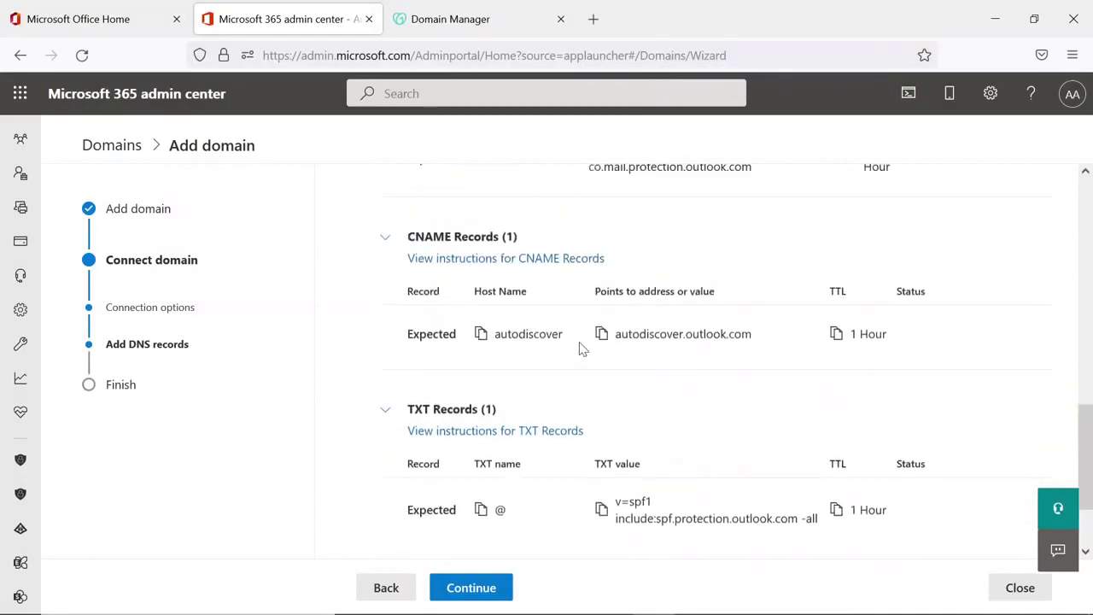
scroll(581, 350, up, 3)
scroll(583, 353, down, 3)
scroll(553, 408, up, 3)
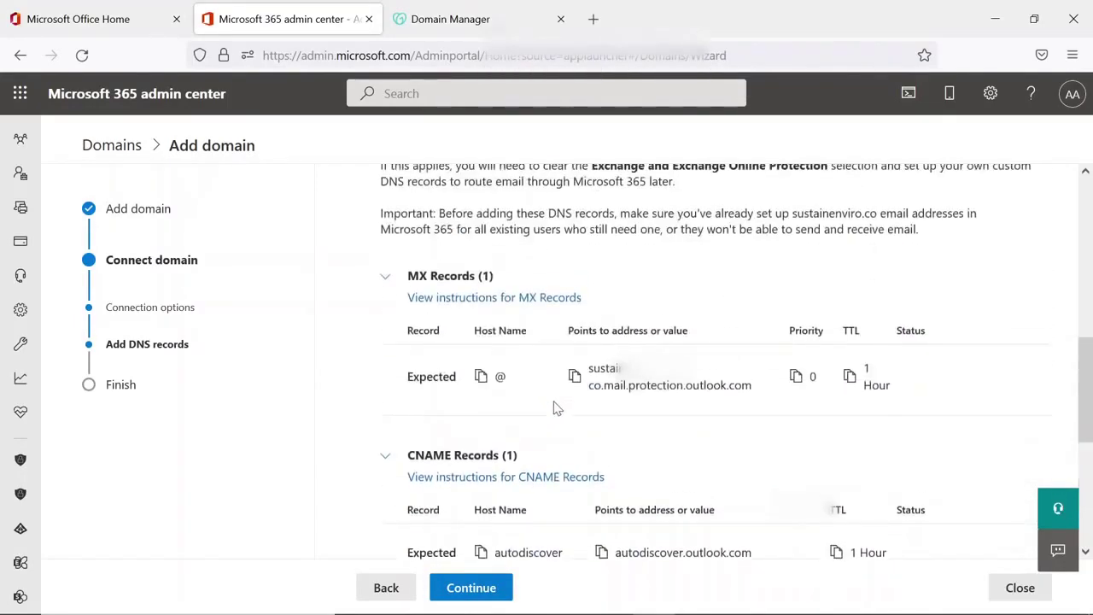
scroll(597, 410, up, 2)
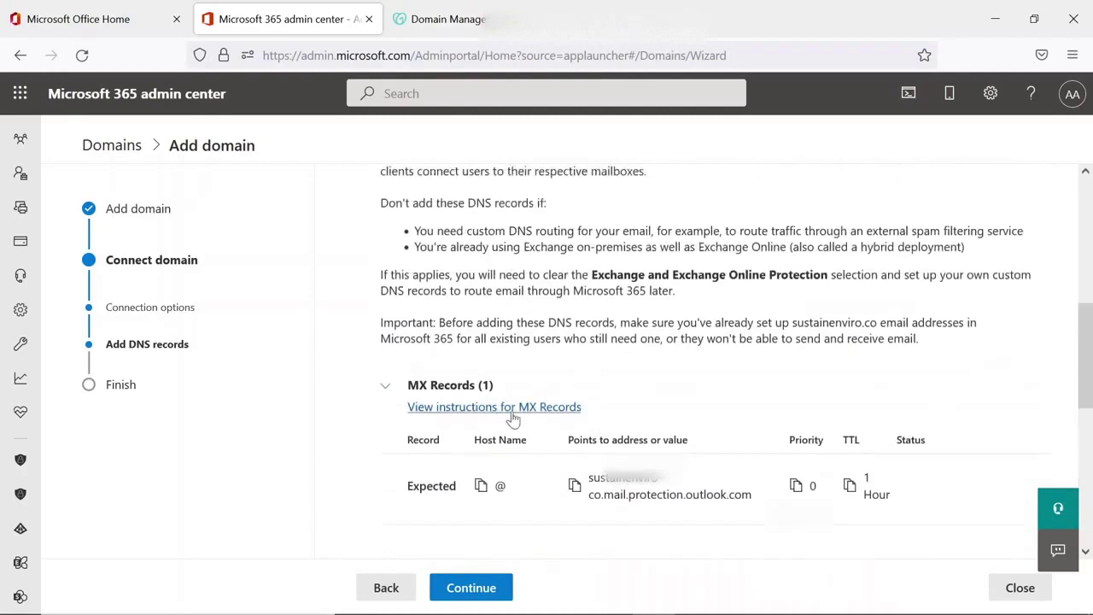
scroll(618, 425, down, 3)
scroll(618, 425, down, 3)
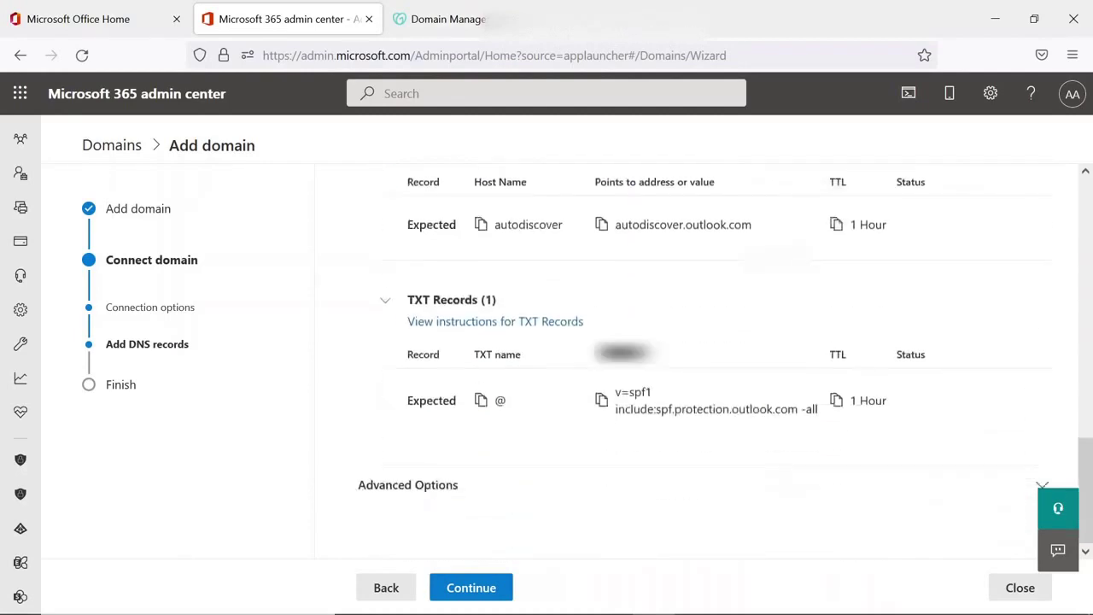
scroll(619, 423, up, 4)
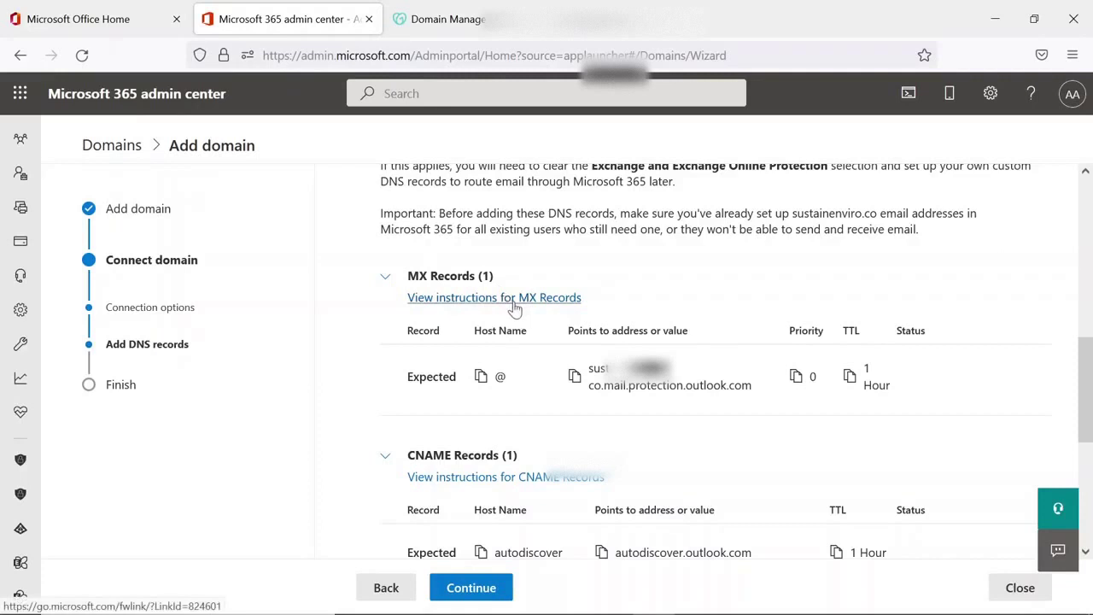
scroll(515, 310, up, 2)
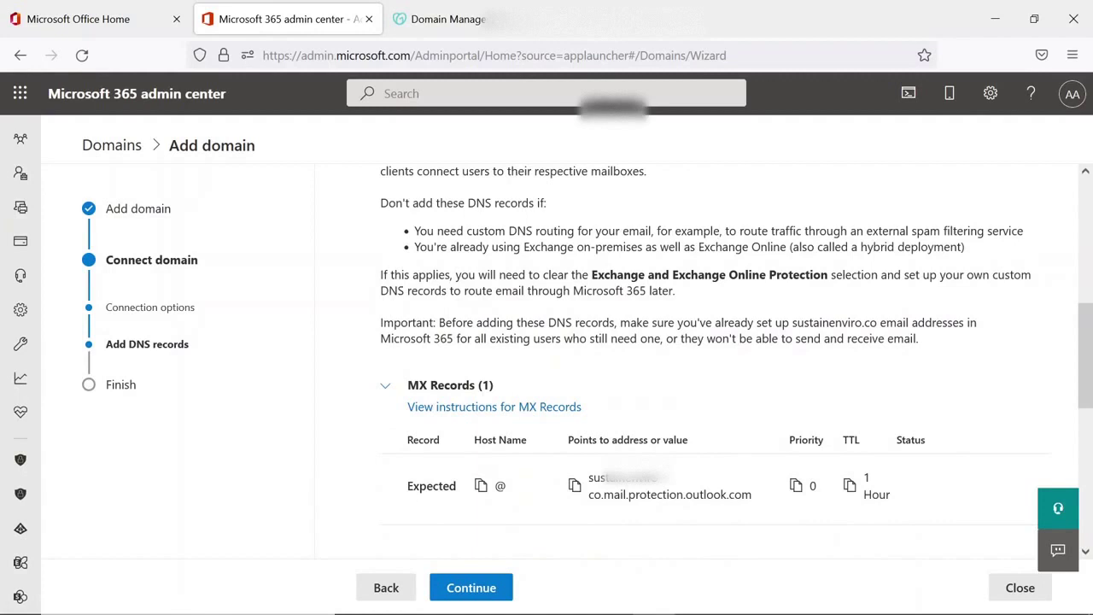
scroll(542, 381, down, 2)
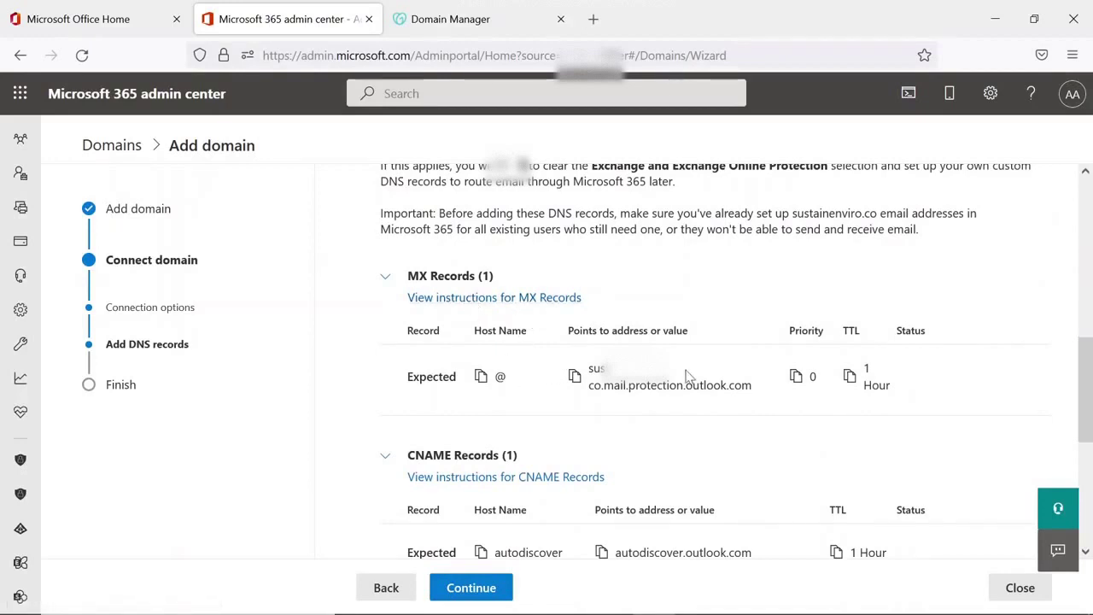
scroll(687, 376, down, 4)
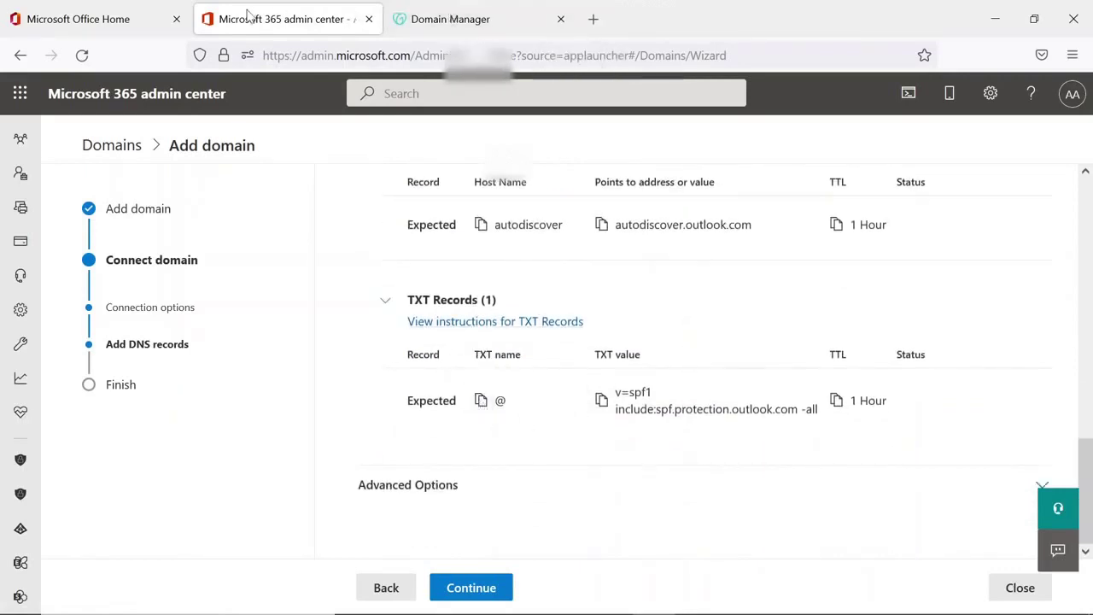
Switch to the GoDaddy DNS records and start a new TXT record with host @
click(418, 24)
click(932, 415)
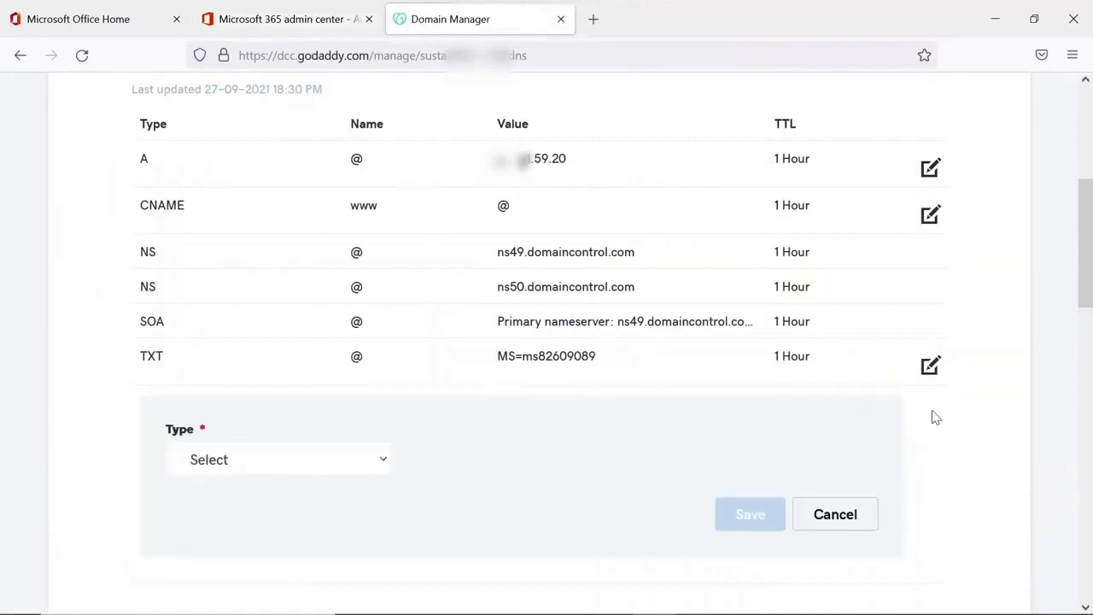
click(322, 457)
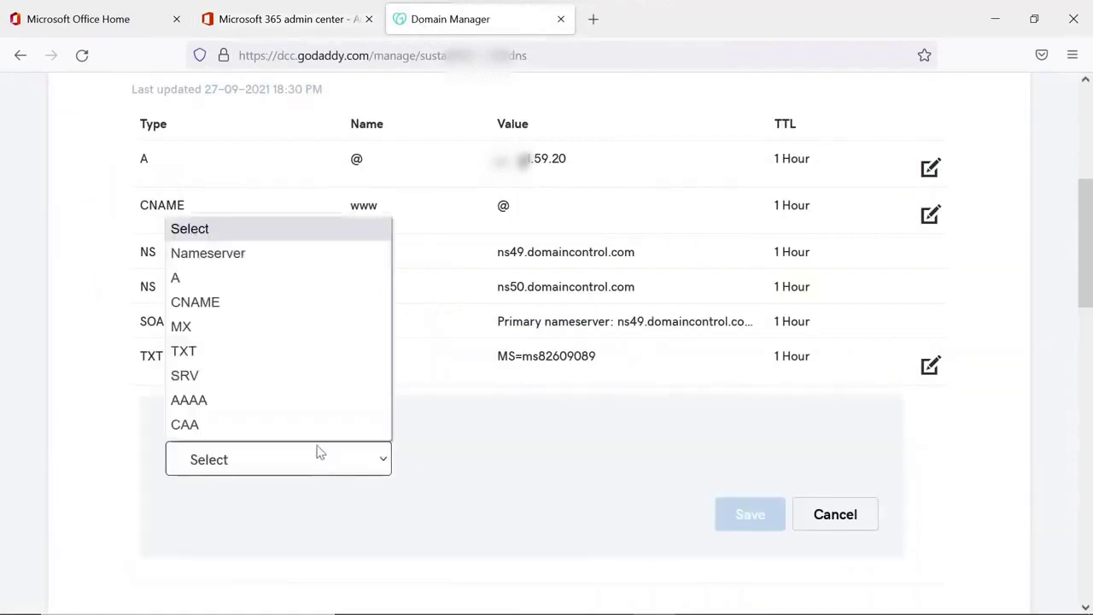
click(303, 352)
click(505, 449)
text(@)
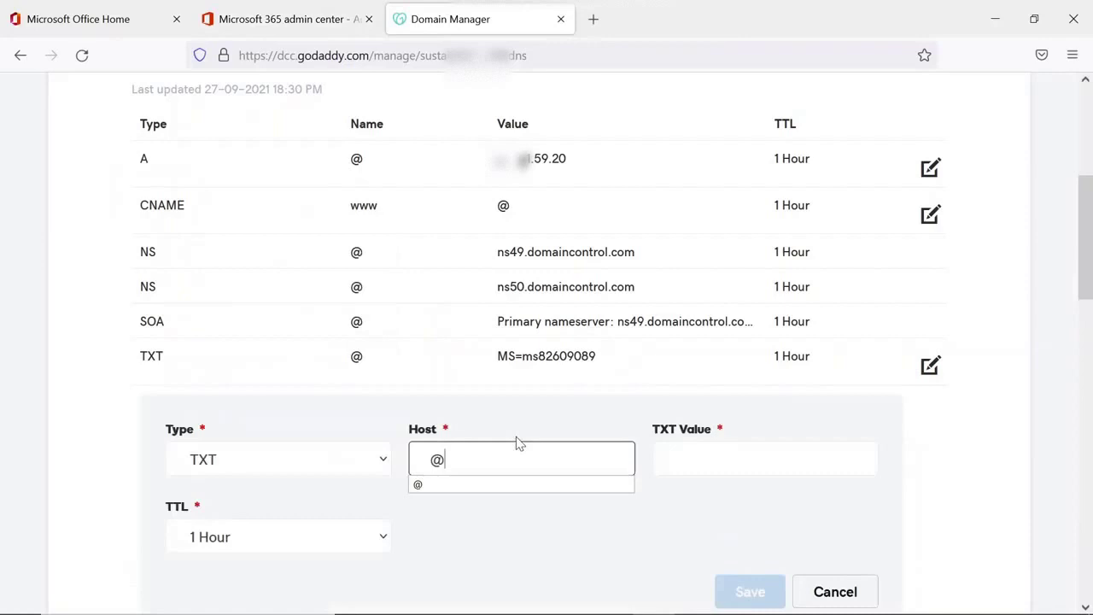
key(Tab)
Copy the TXT value v=spf1 include:spf.protection.outlook.com -all from Microsoft 365 into the GoDaddy record and save it
click(290, 19)
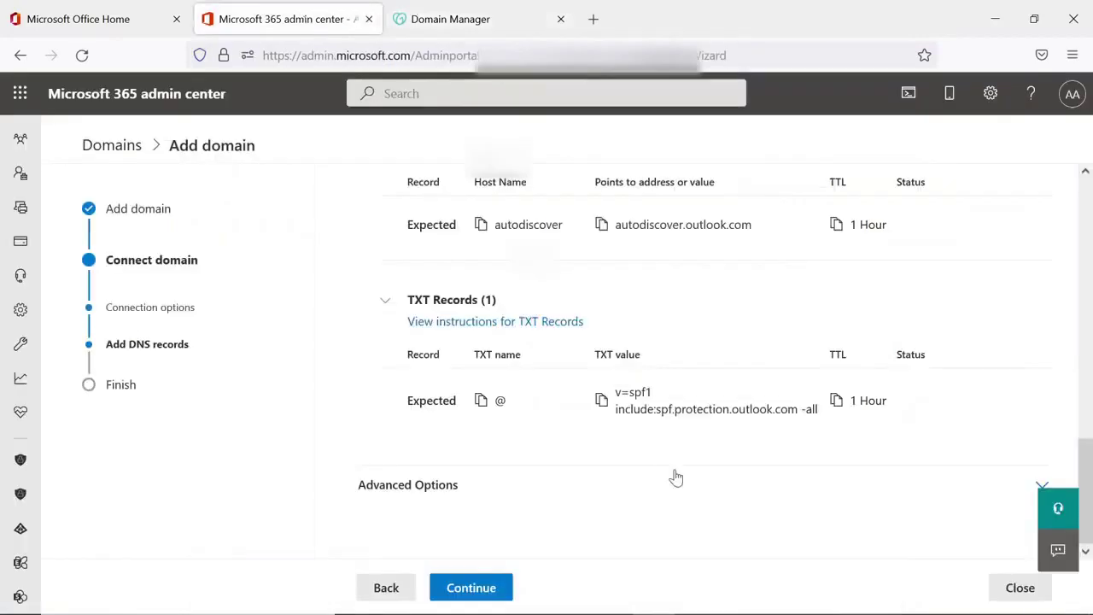
click(602, 401)
click(424, 19)
key(ctrl+v)
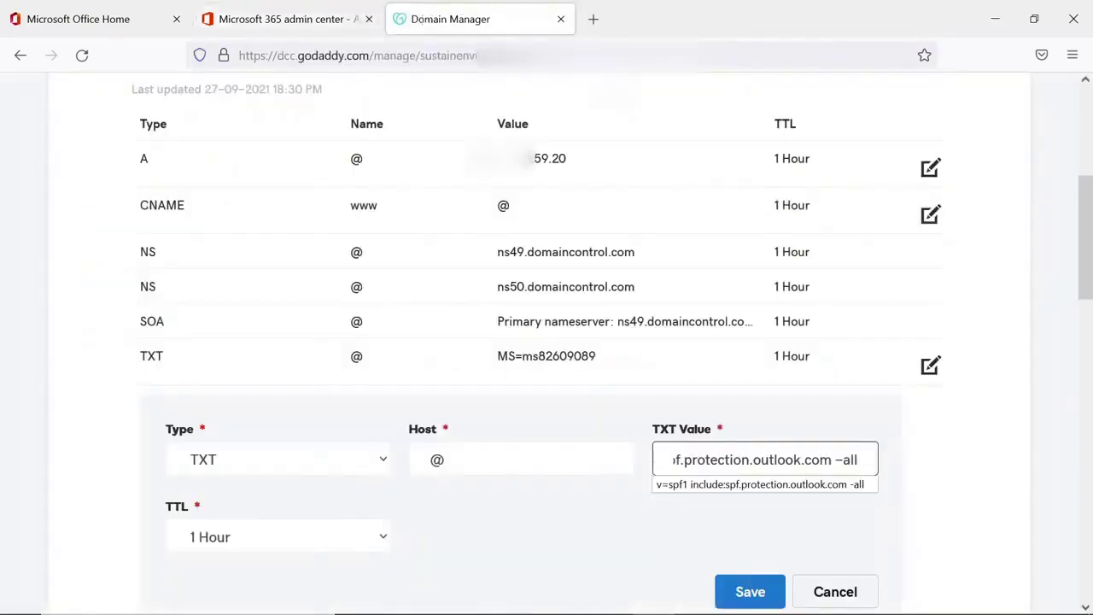
click(741, 593)
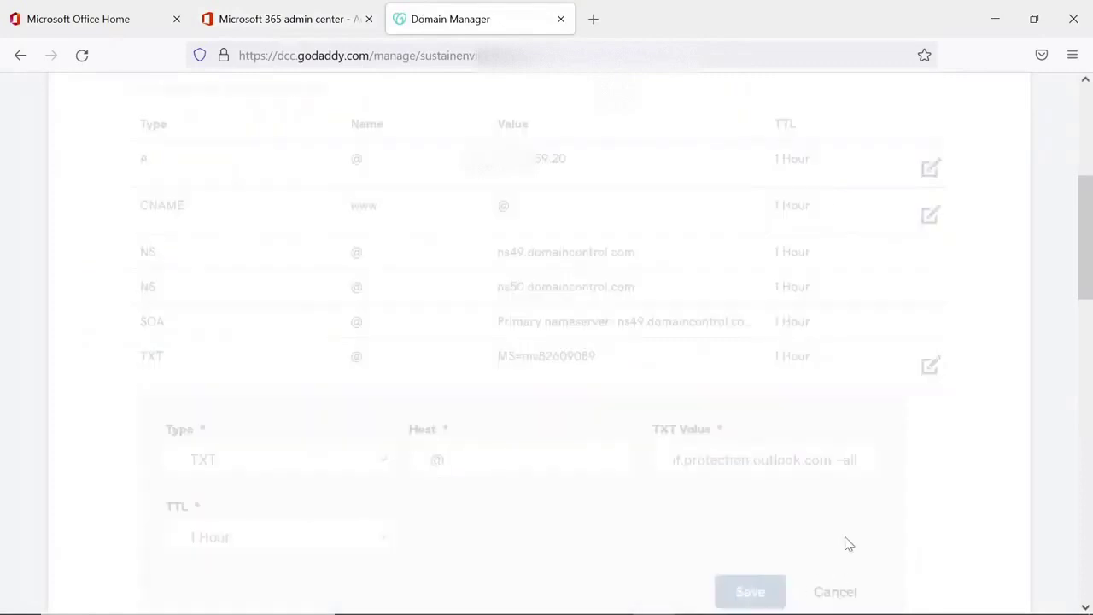
Copy the CNAME host name from Microsoft 365 and start a GoDaddy CNAME record with host autodiscover
click(287, 19)
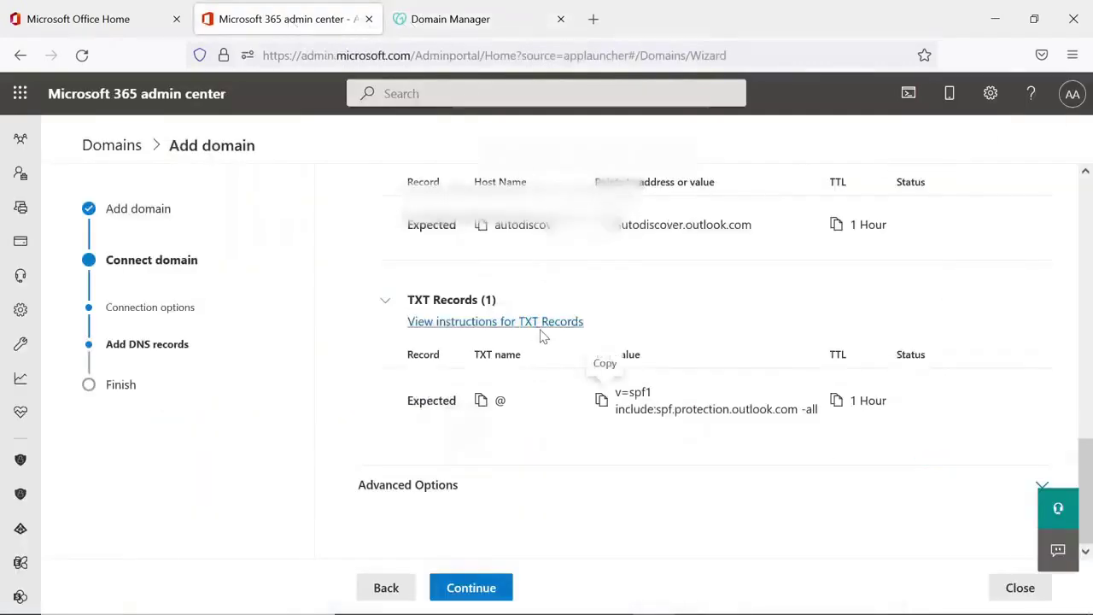
scroll(513, 367, up, 2)
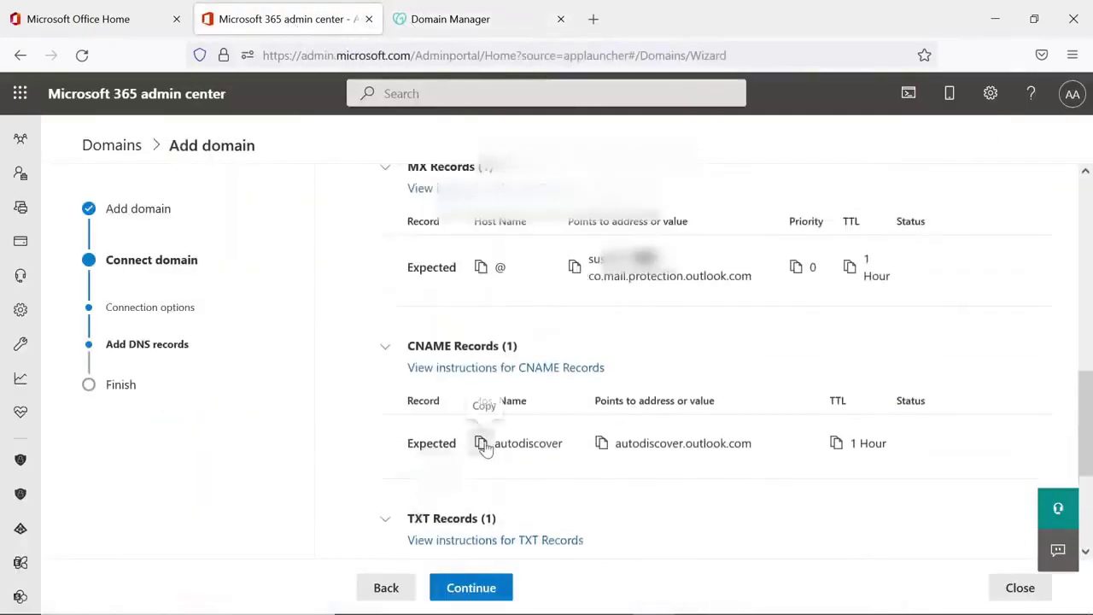
click(430, 19)
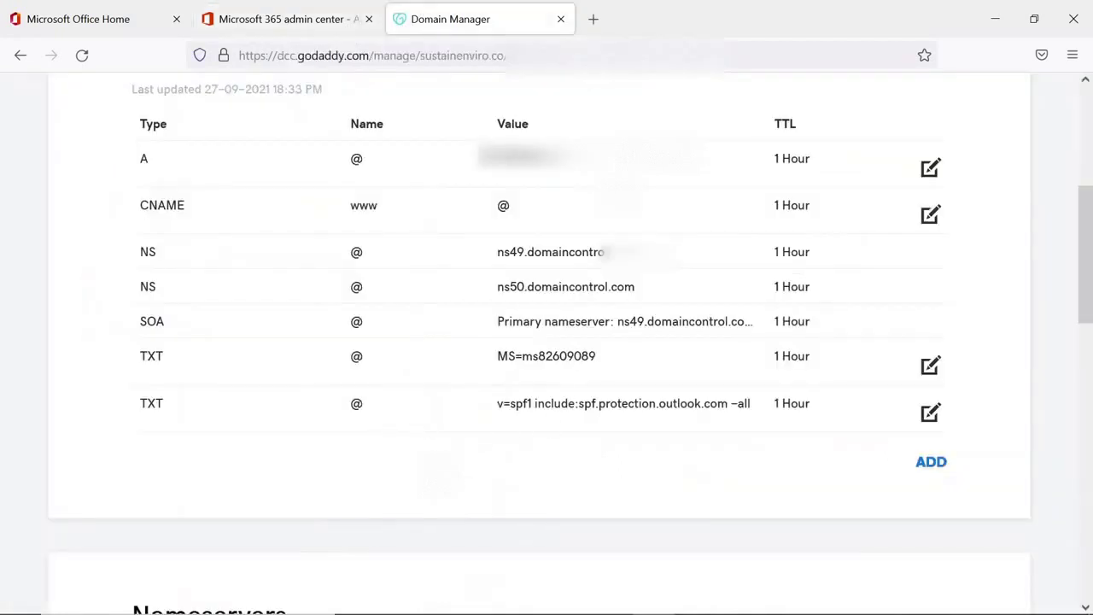
click(930, 466)
click(353, 510)
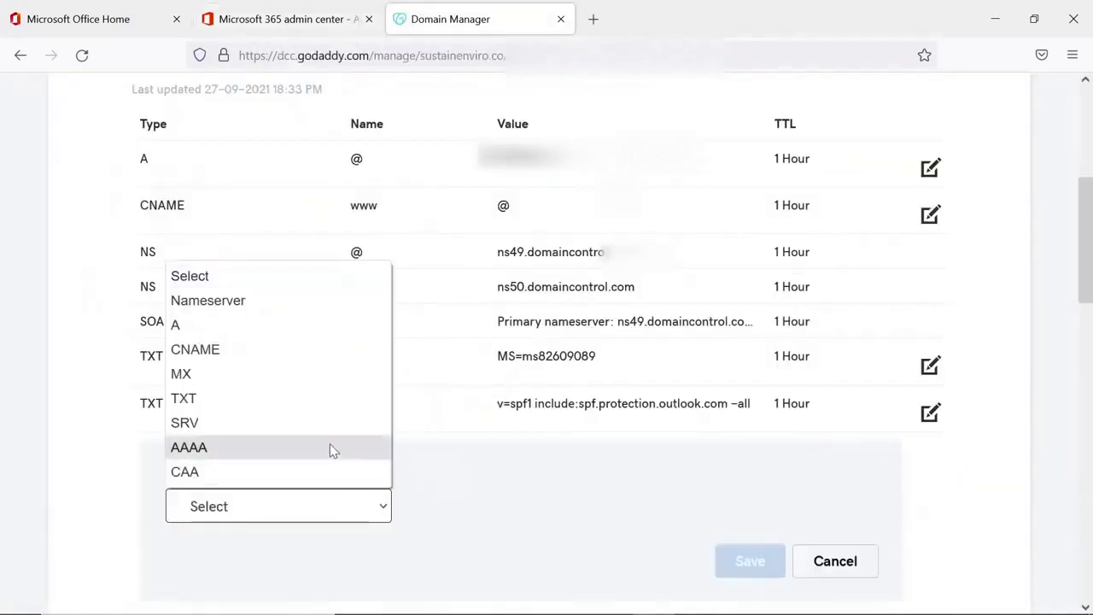
click(279, 352)
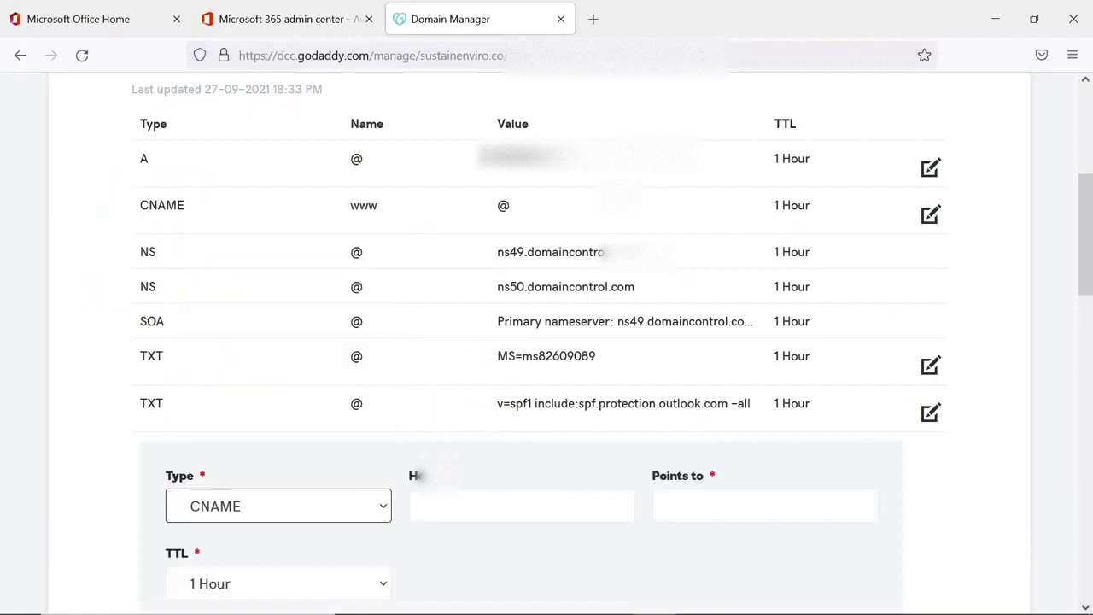
click(430, 507)
text(autodiscover)
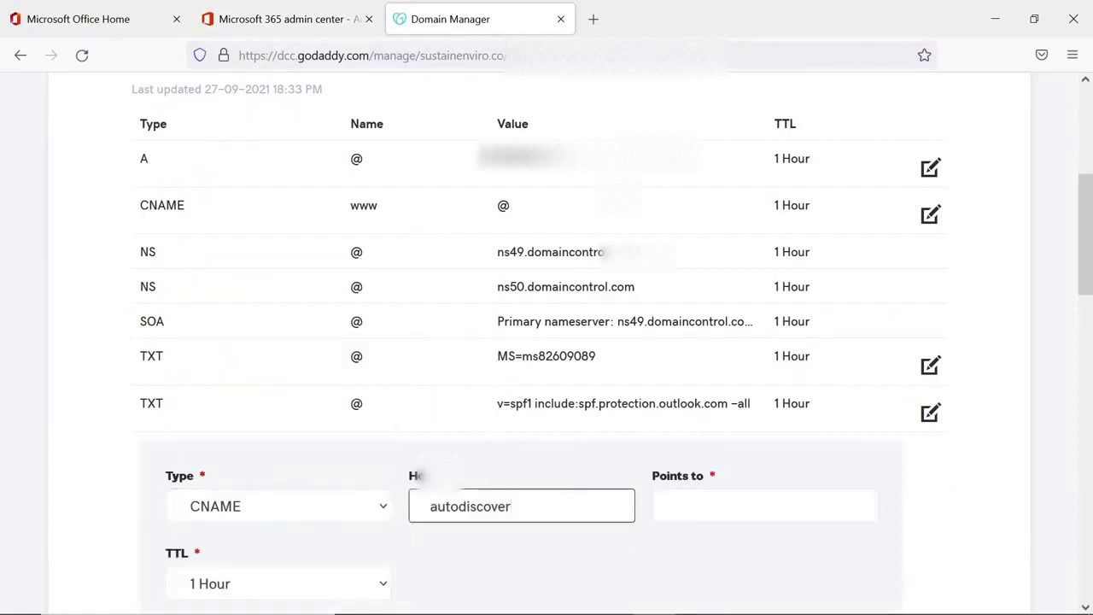
key(Tab)
Copy the CNAME target autodiscover.outlook.com from Microsoft 365 into the GoDaddy record's Points to value and save the record
click(290, 19)
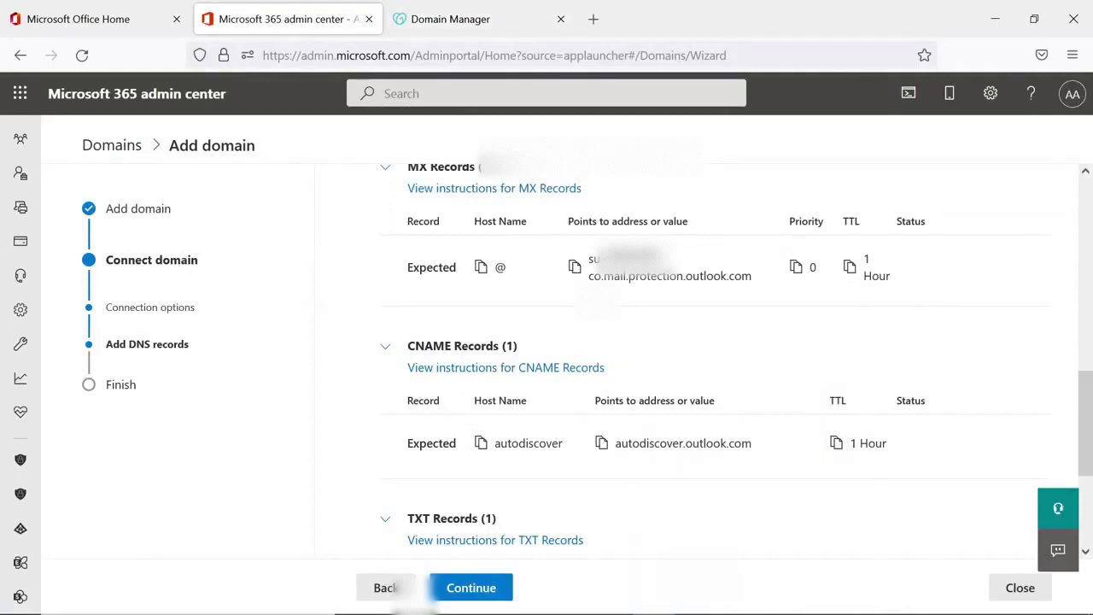
click(603, 444)
click(475, 19)
key(ctrl+v)
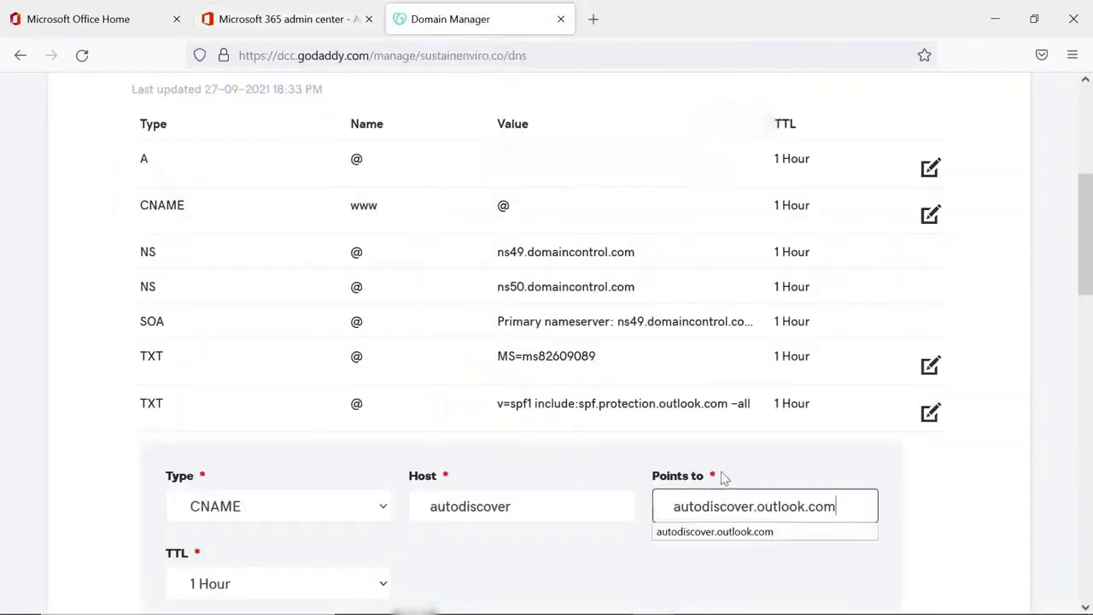
scroll(722, 476, down, 3)
click(747, 376)
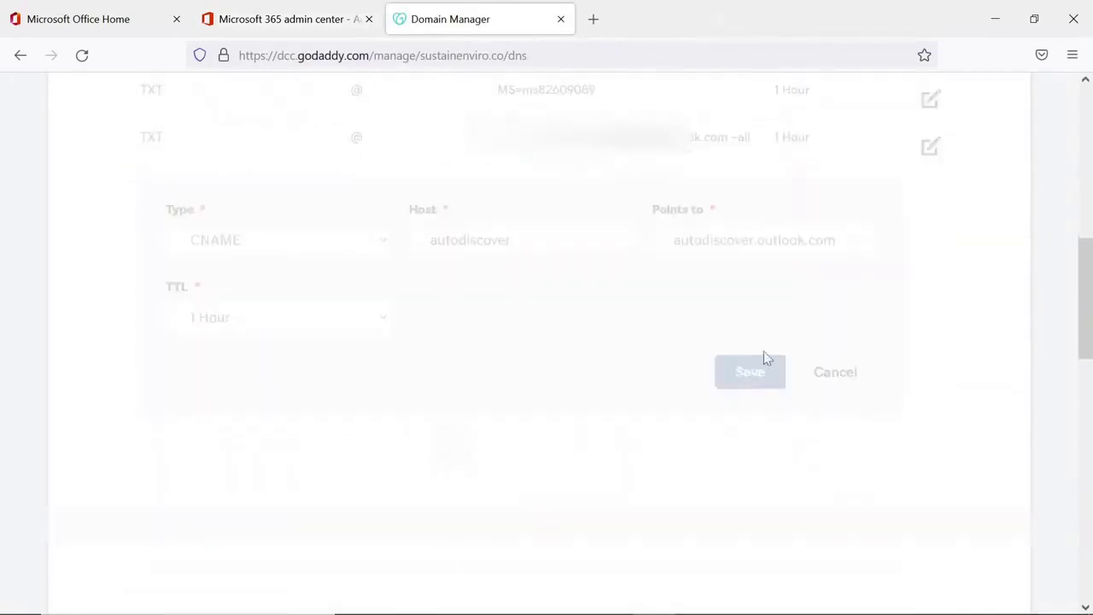
Copy the MX host name from Microsoft 365 and start a GoDaddy MX record with host @
click(282, 19)
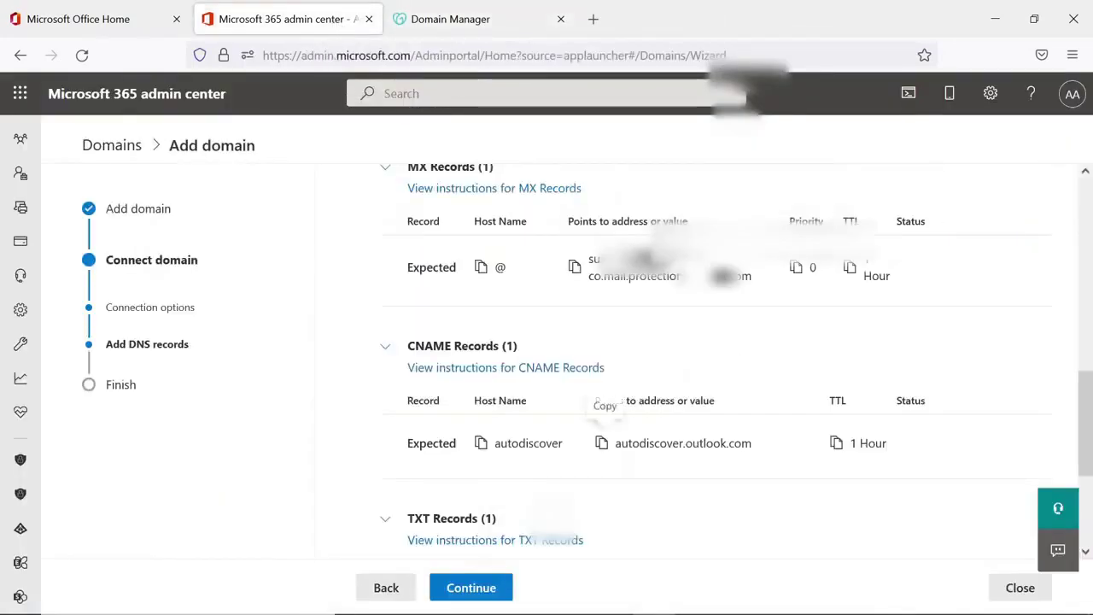
scroll(608, 335, up, 1)
scroll(608, 338, up, 1)
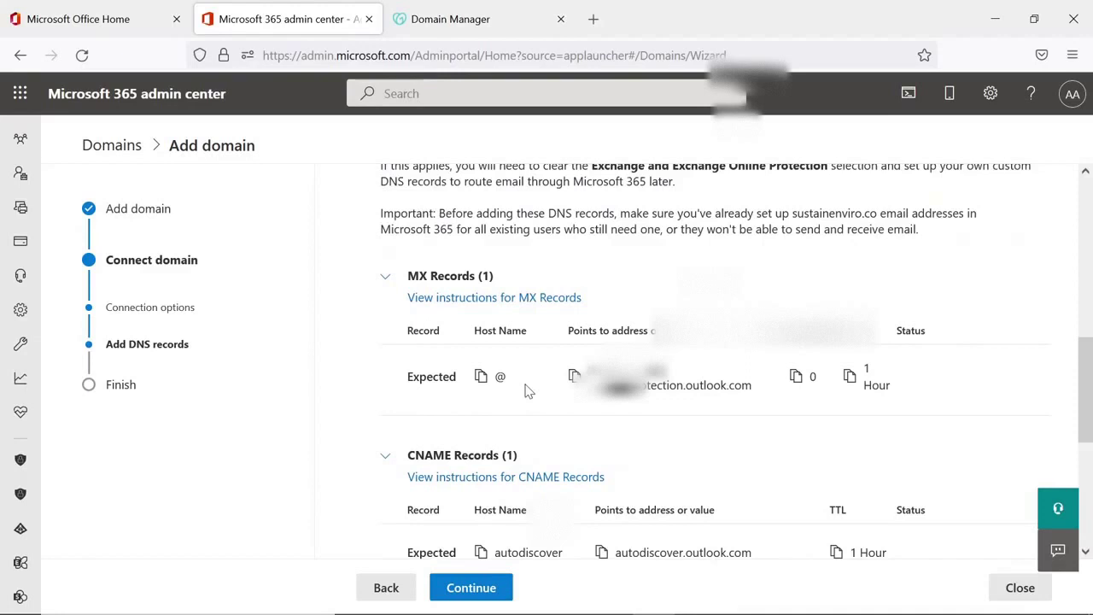
click(481, 376)
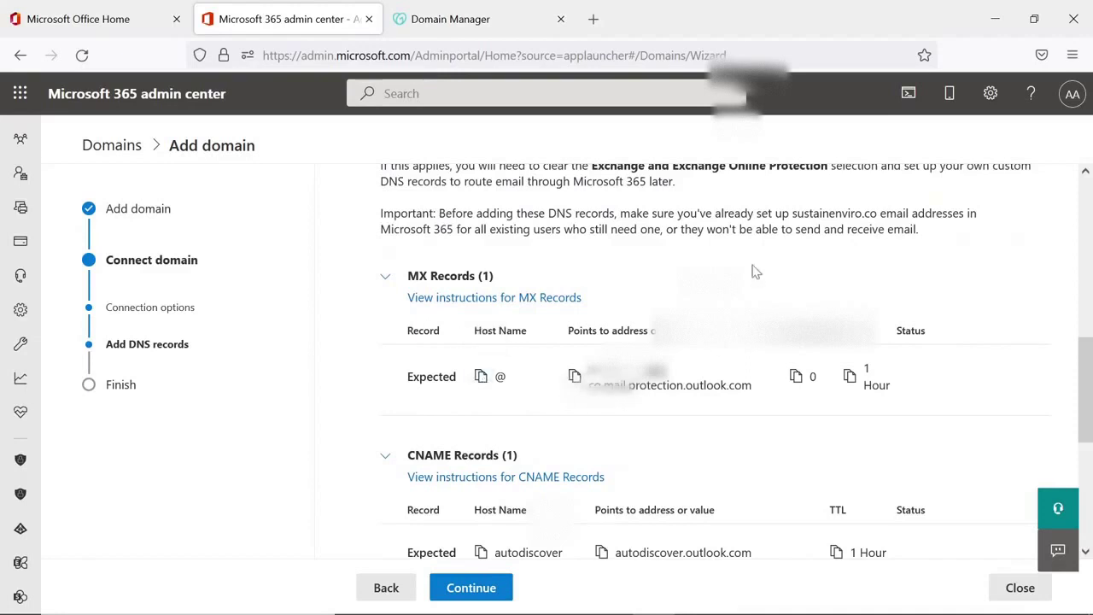
click(450, 18)
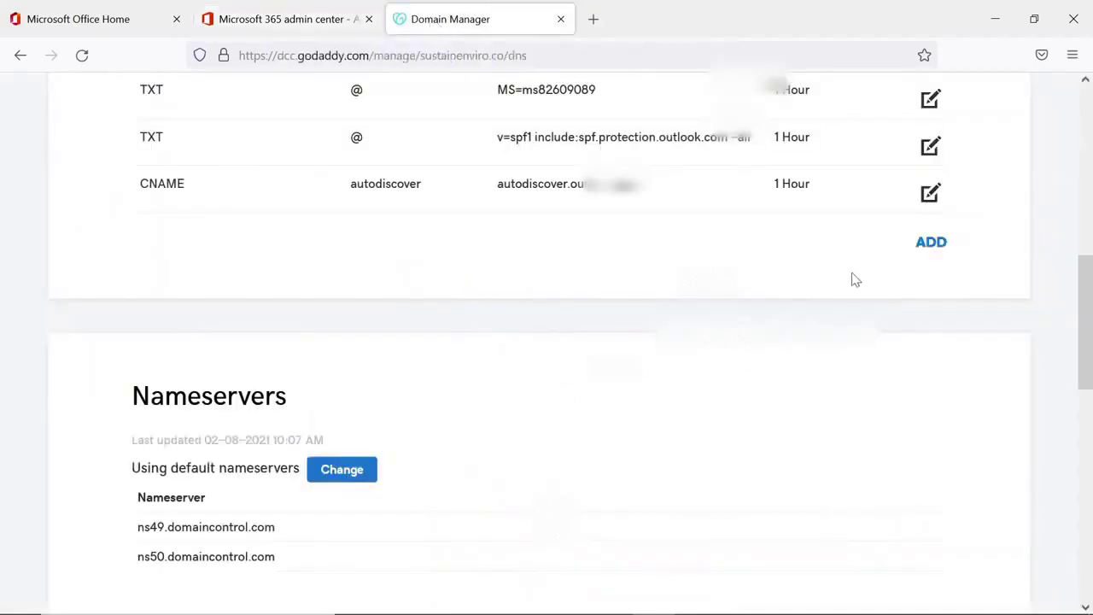
click(929, 244)
click(327, 295)
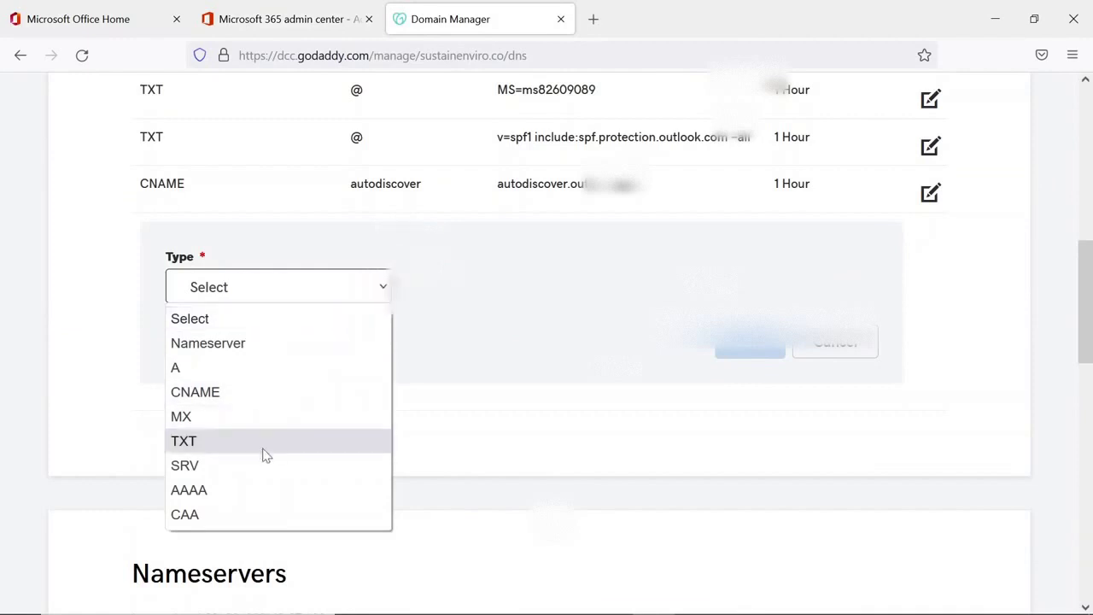
click(248, 418)
click(512, 286)
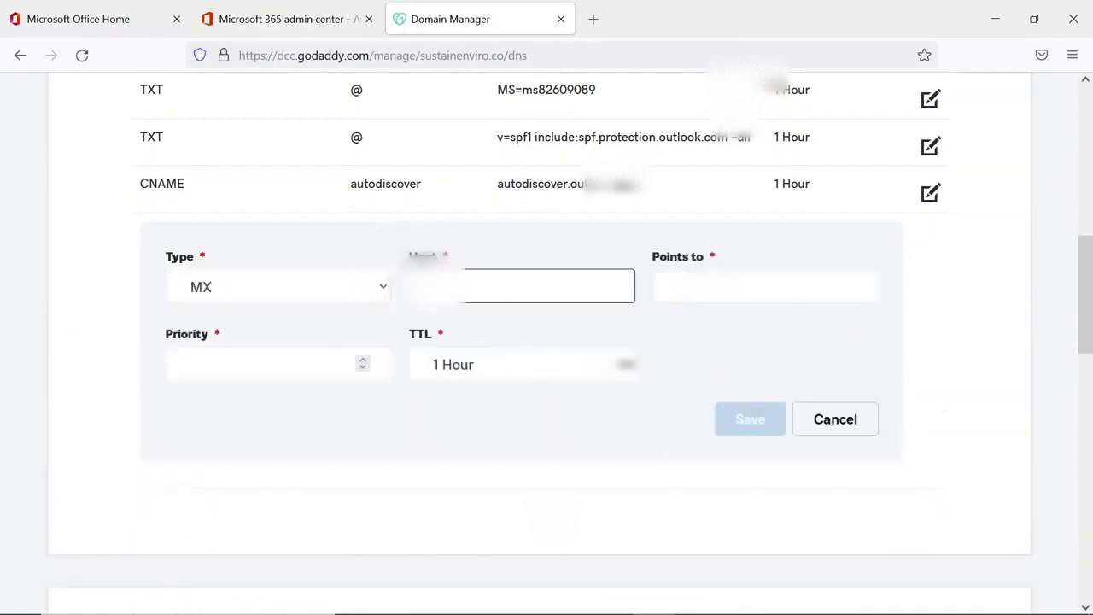
key(Tab)
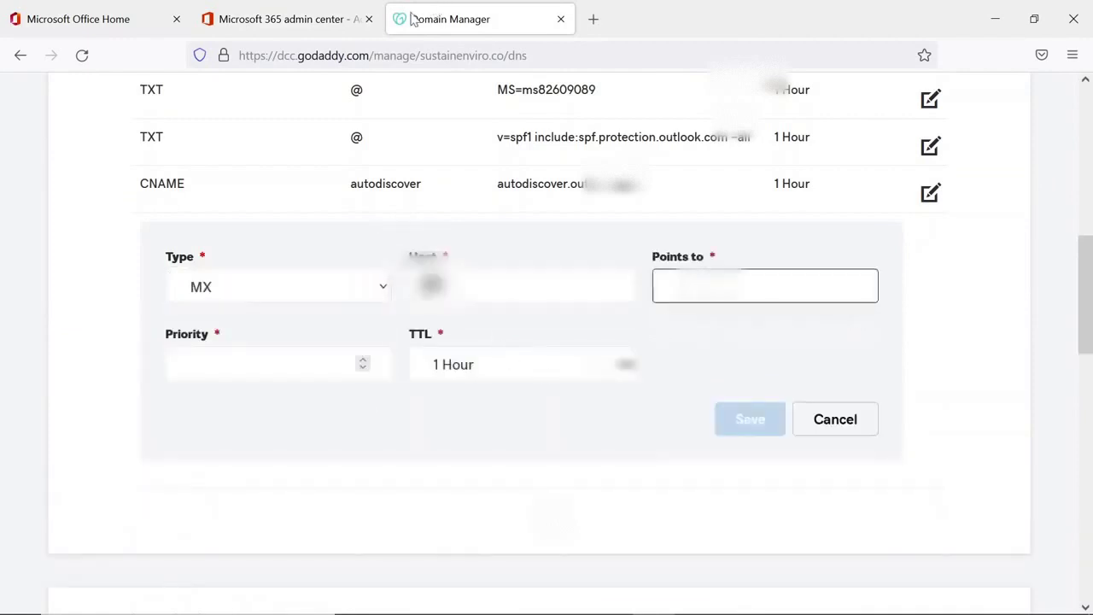
Copy the MX address sustainenviro-co.mail.protection.outlook.com from Microsoft 365 into the GoDaddy record, set its priority to 0 and save it
click(325, 12)
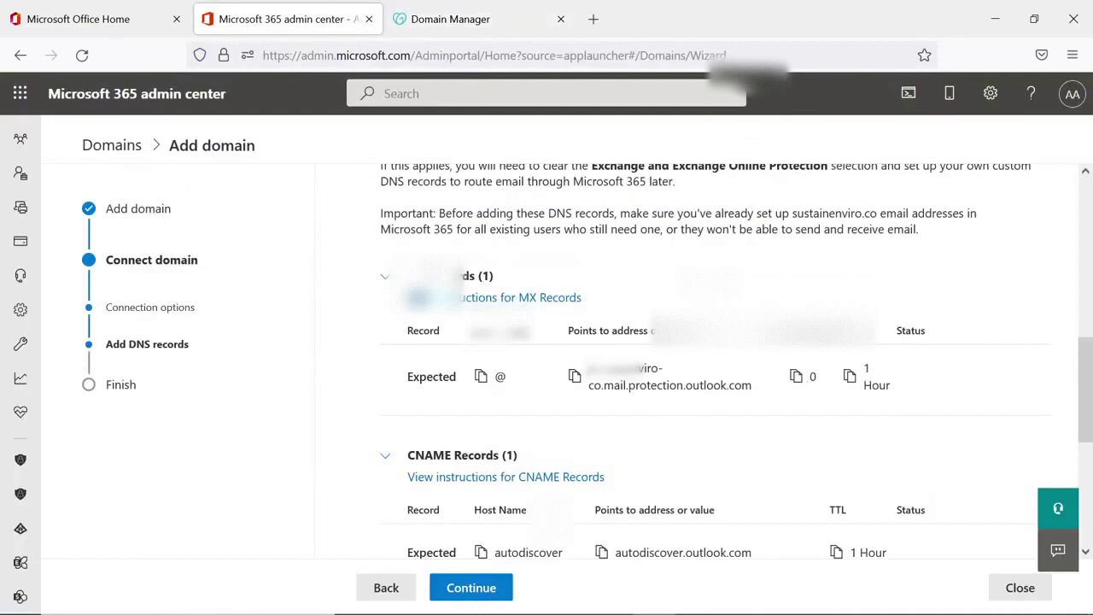
click(574, 377)
click(451, 18)
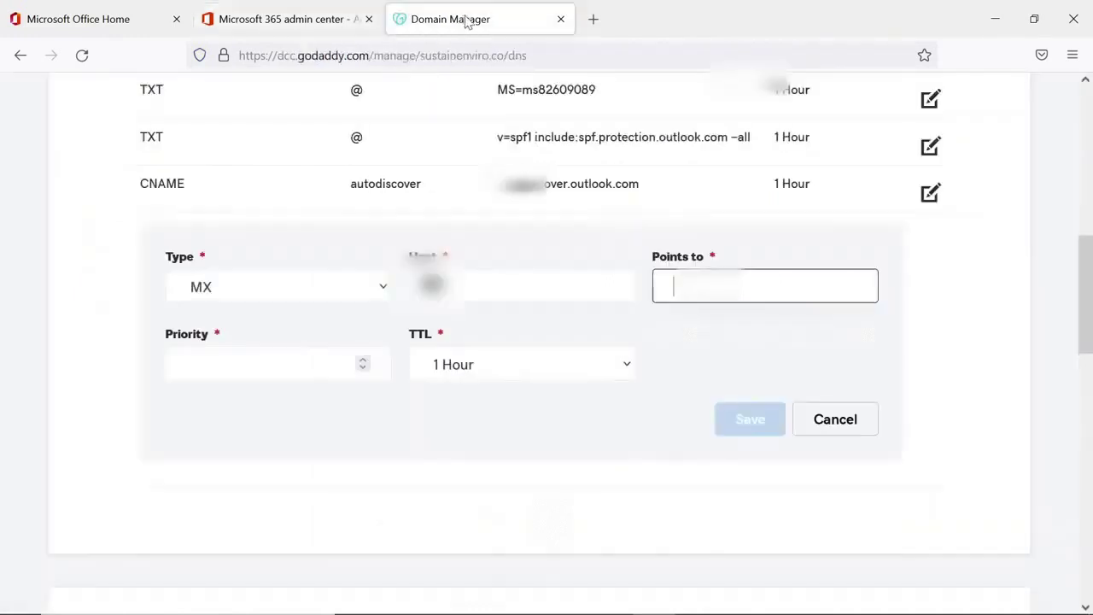
key(ctrl+v)
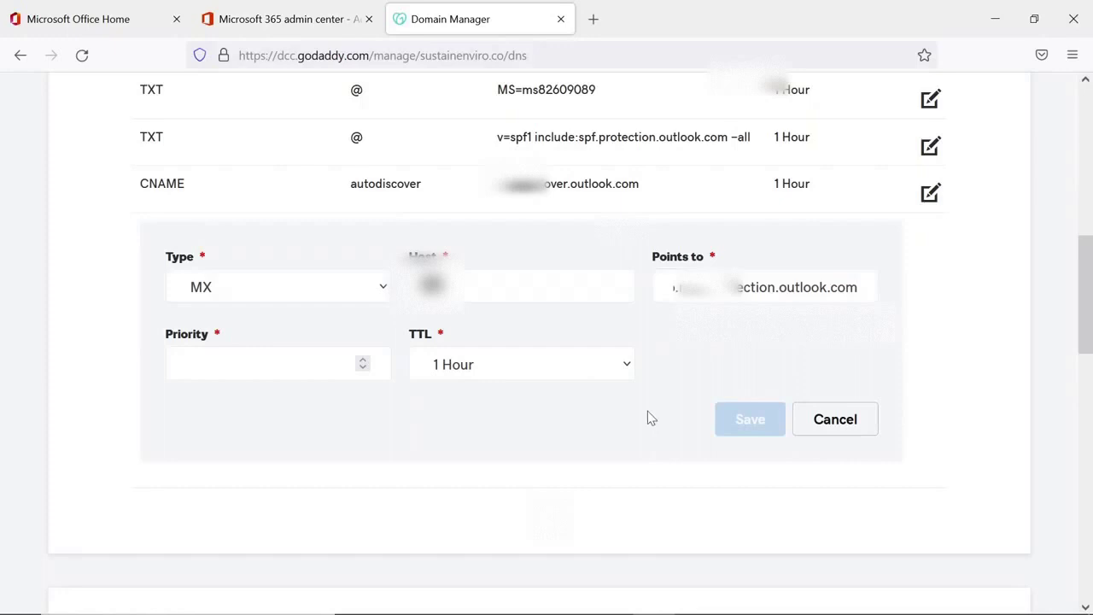
key(ctrl+a)
click(339, 407)
click(187, 363)
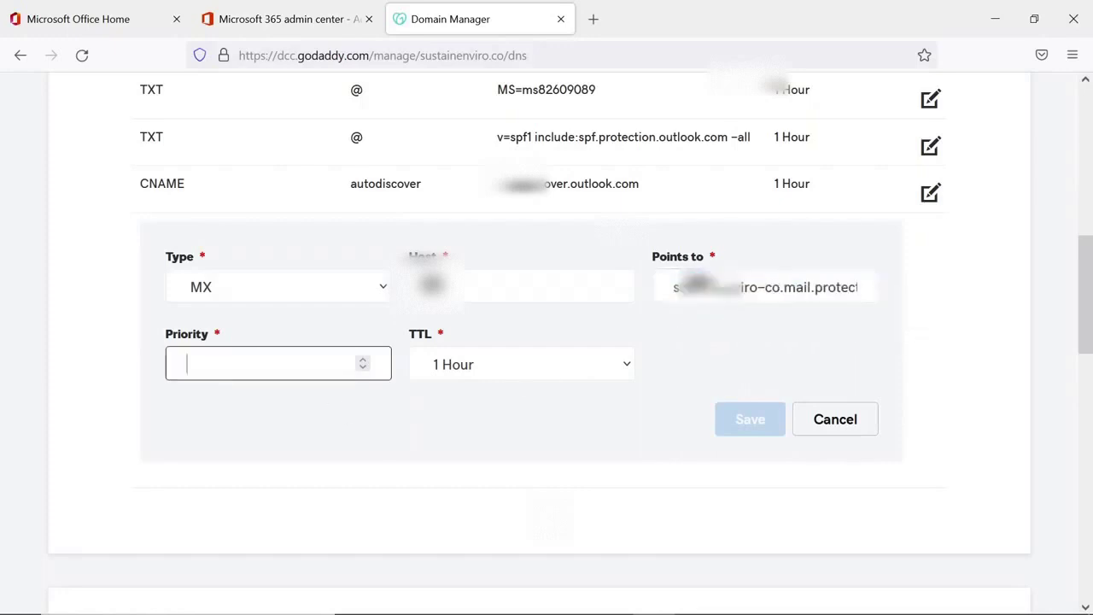
text(0)
click(752, 423)
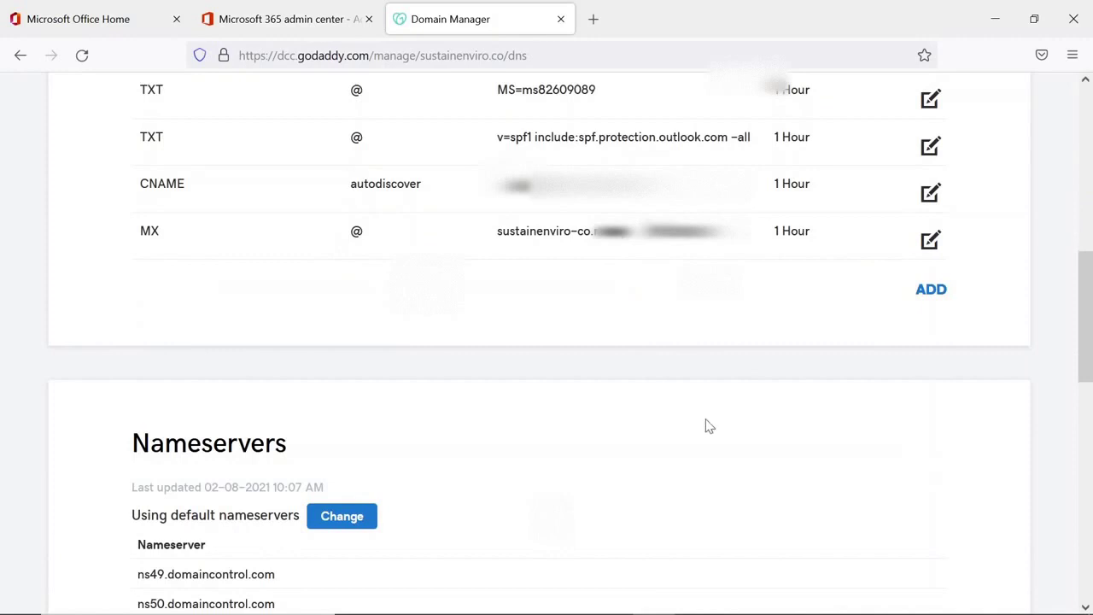
Review the GoDaddy records, switch back to Microsoft 365, continue past the expected DNS records and finish the domain setup
scroll(708, 426, up, 3)
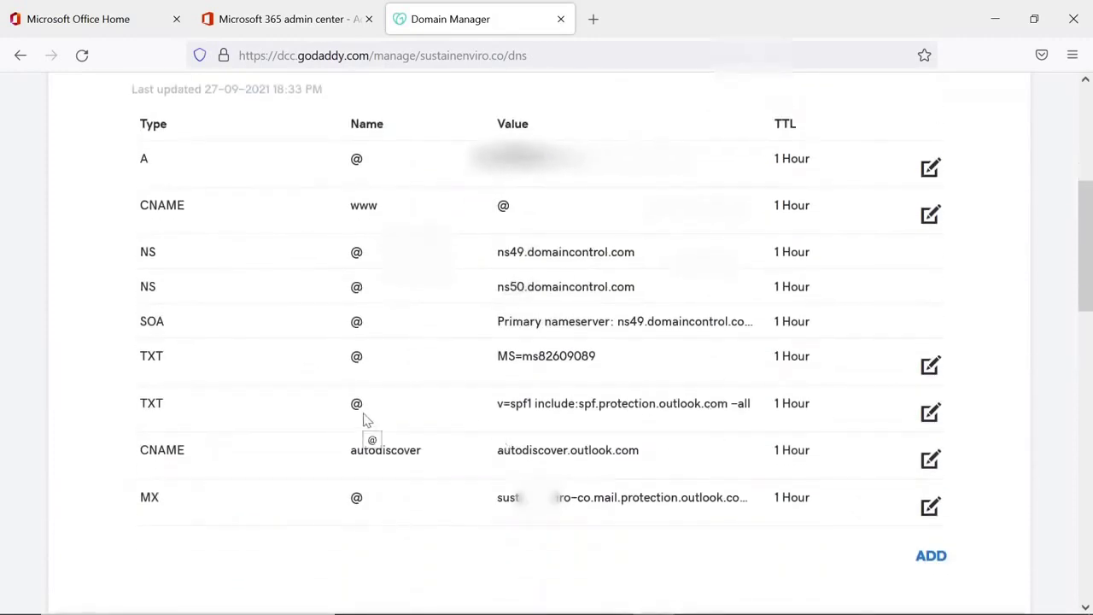
click(277, 22)
scroll(622, 529, down, 3)
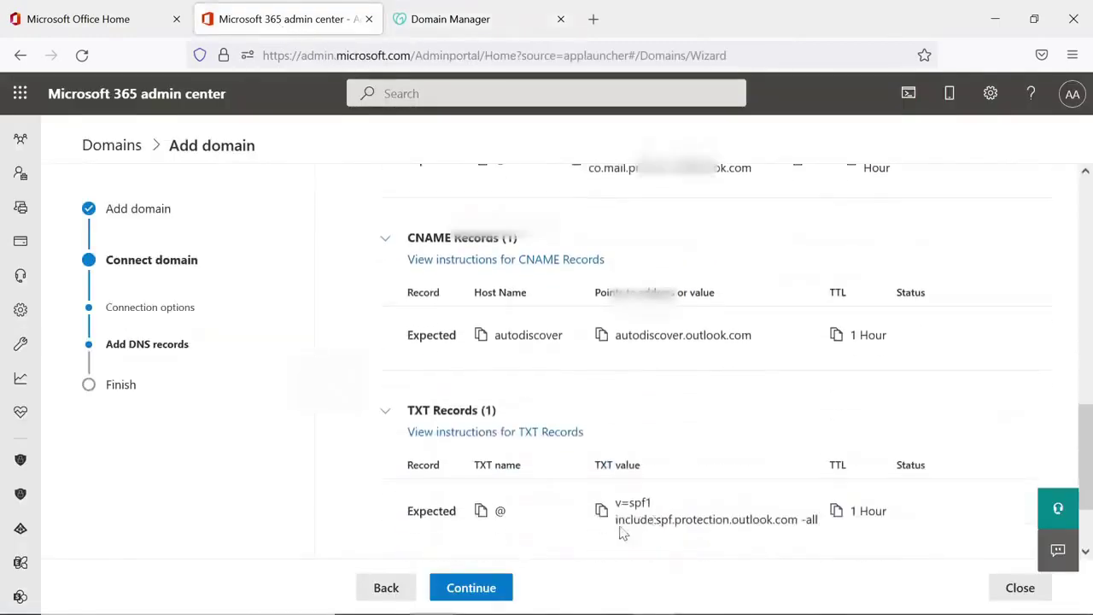
click(471, 588)
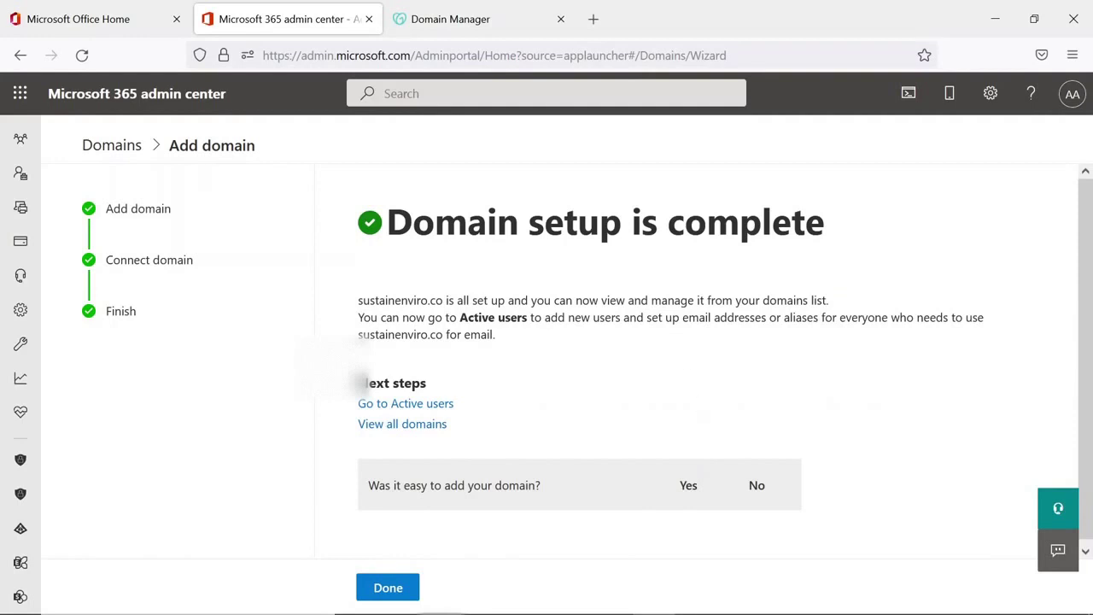
click(384, 586)
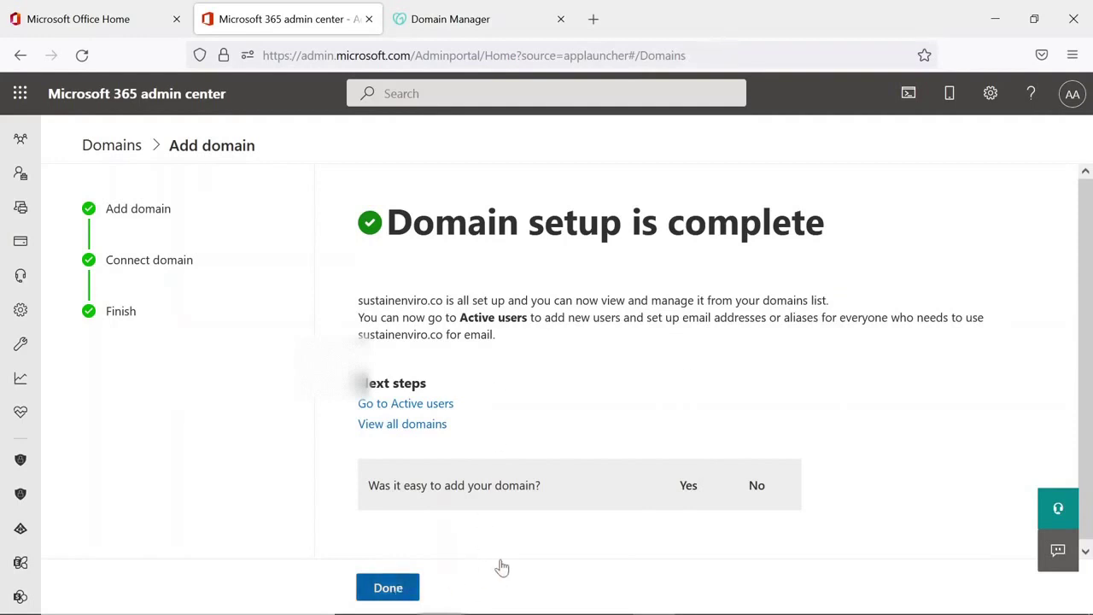